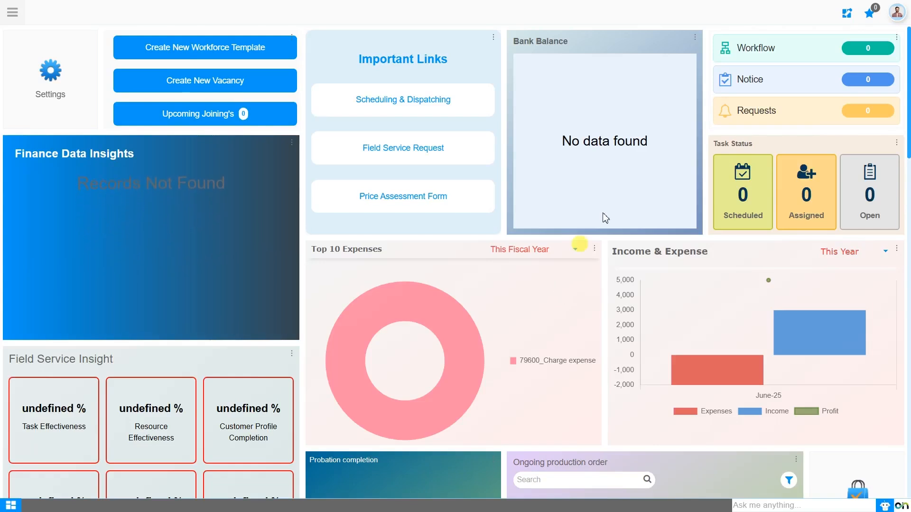
# Turn off the organization filter in the user profile settings and apply the change
pyautogui.click(895, 19)
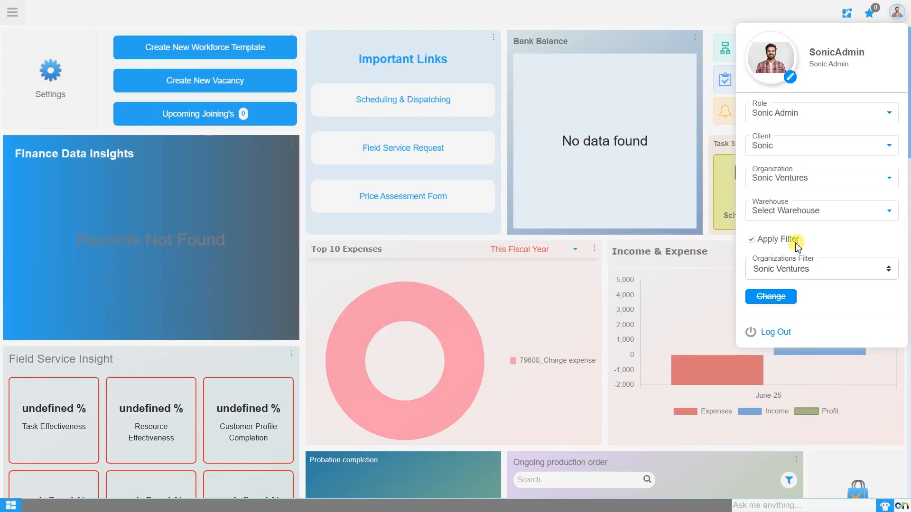
pyautogui.click(752, 243)
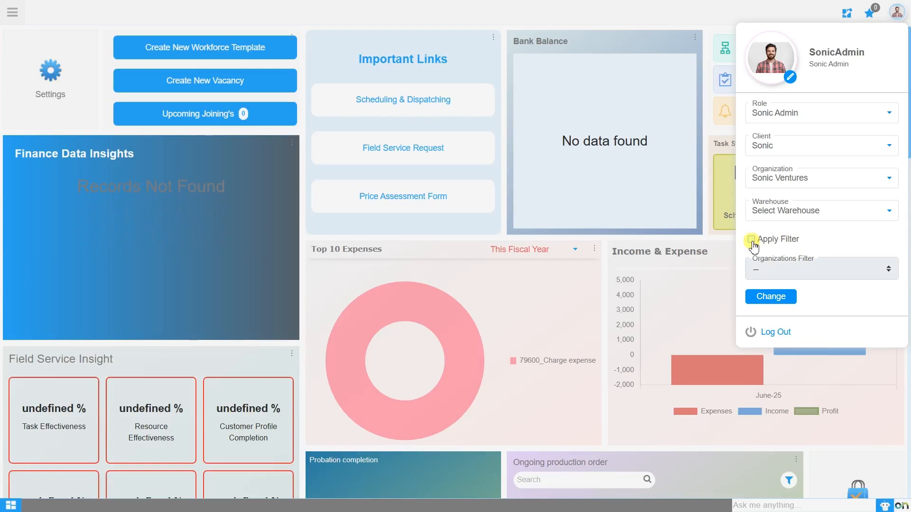
pyautogui.click(770, 299)
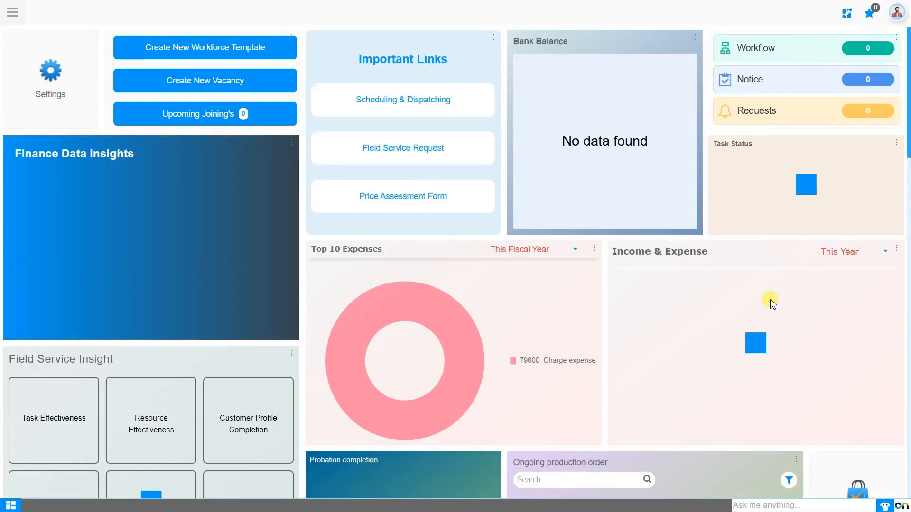
# Look up "serial no" in the application menu search, and clear the search text
pyautogui.click(153, 118)
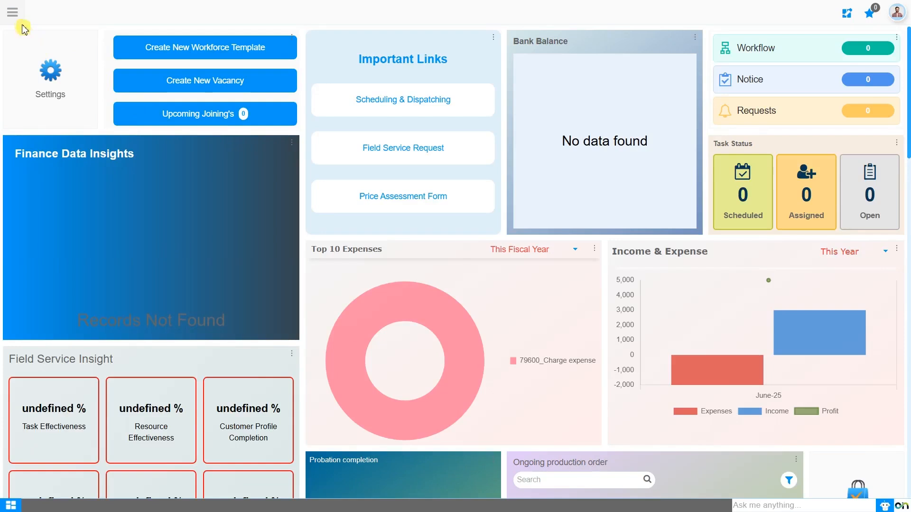
pyautogui.click(13, 14)
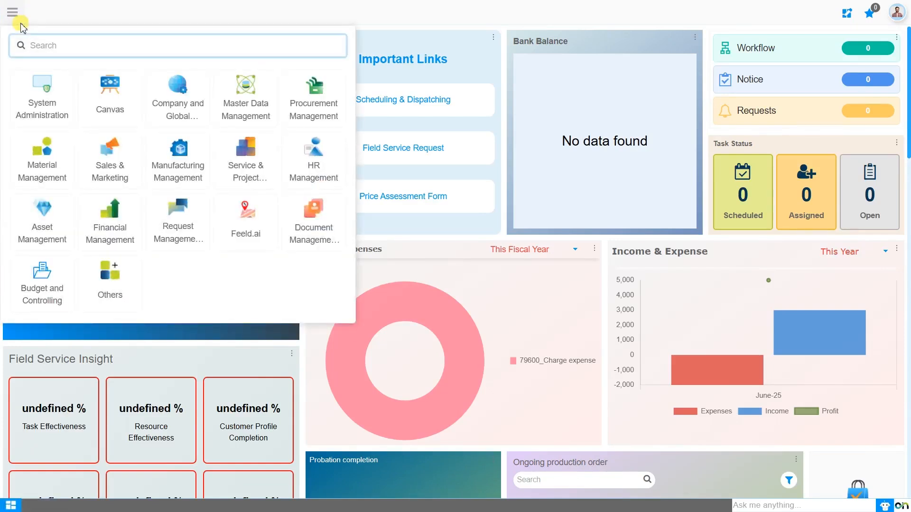
pyautogui.write('serial no')
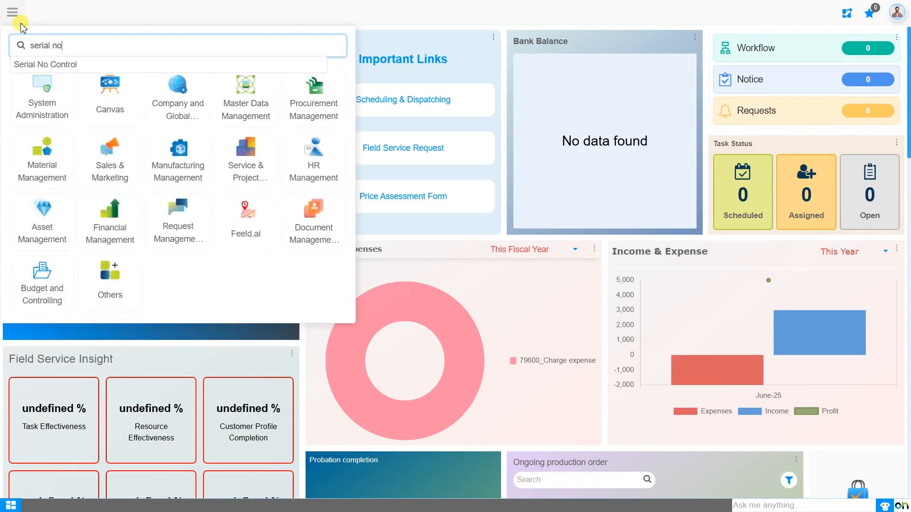
pyautogui.press('BackSpace')
pyautogui.press('BackSpace')
pyautogui.press('BackSpace')
pyautogui.press('BackSpace')
pyautogui.press('BackSpace')
pyautogui.press('BackSpace')
# Open the Serial No Control window from the Product Management section of Master Data Management
pyautogui.click(255, 112)
pyautogui.click(308, 18)
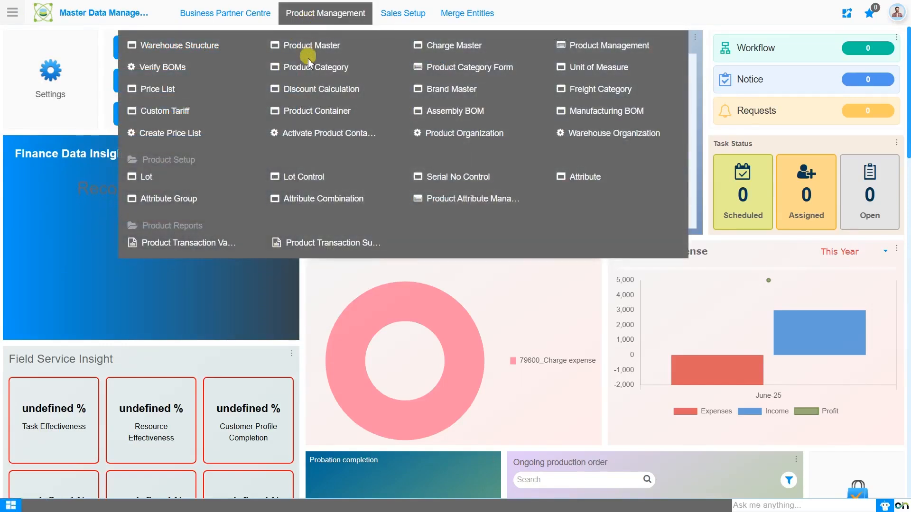
pyautogui.click(444, 183)
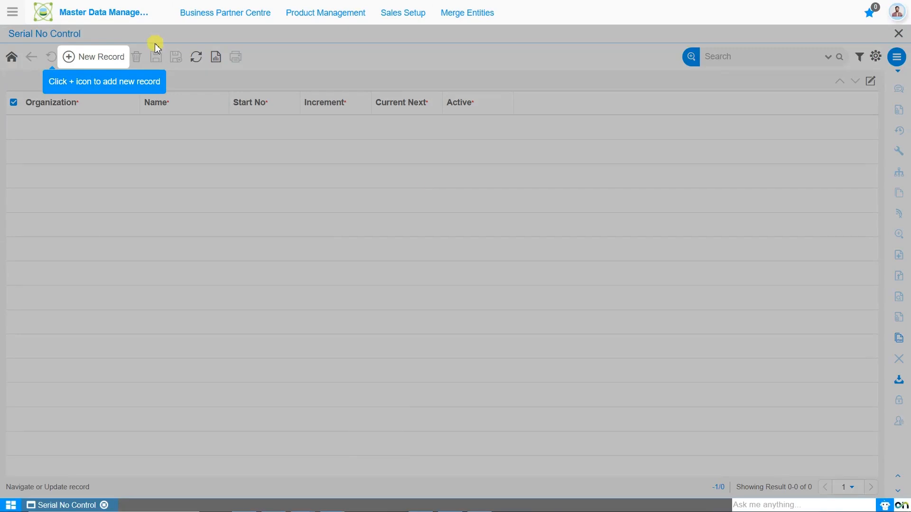
# Add a new serial number control record with organization * and the name "IMEI no."
pyautogui.click(105, 58)
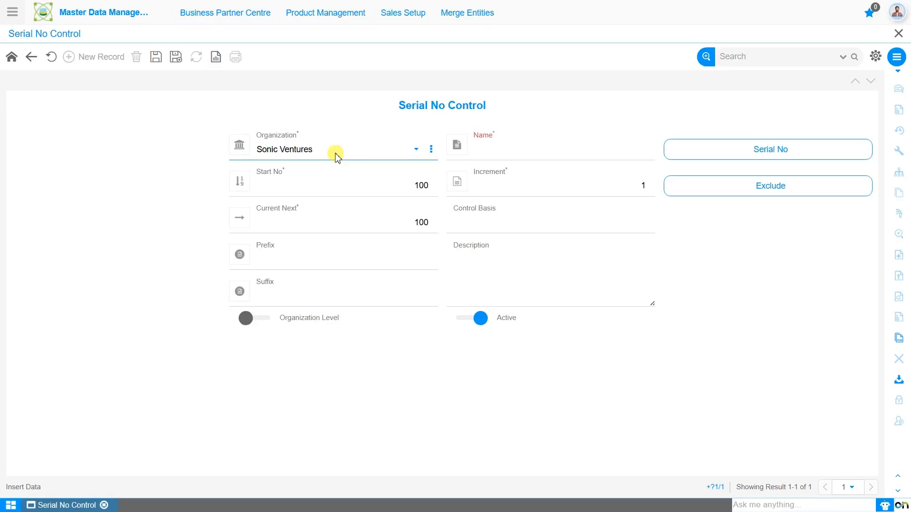
pyautogui.click(337, 157)
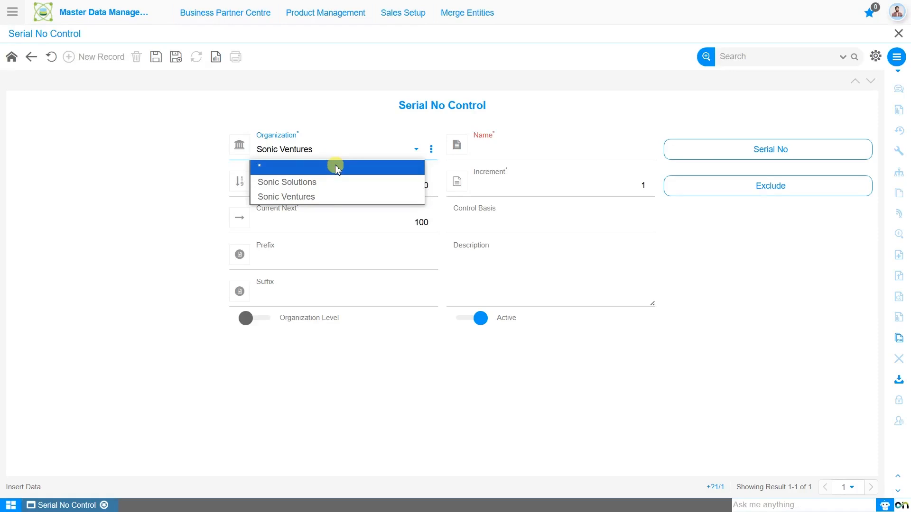
pyautogui.click(336, 170)
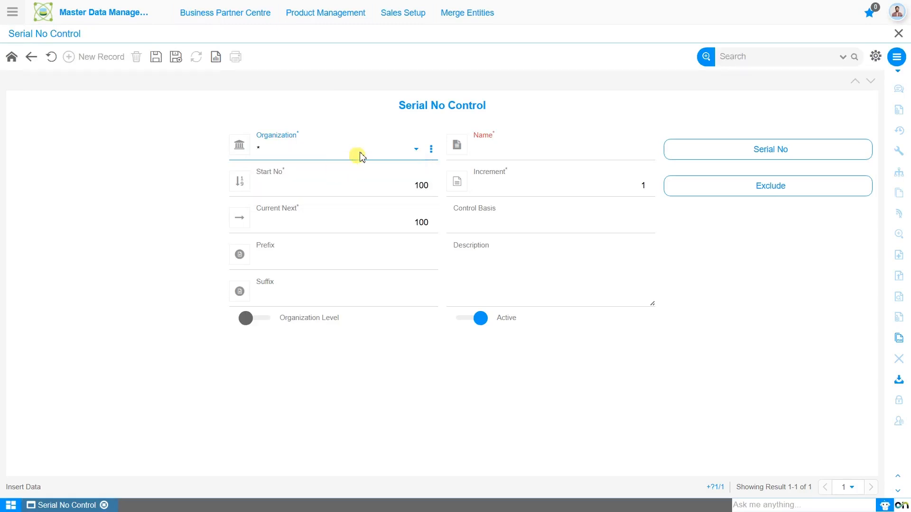
pyautogui.click(515, 150)
pyautogui.write('IM')
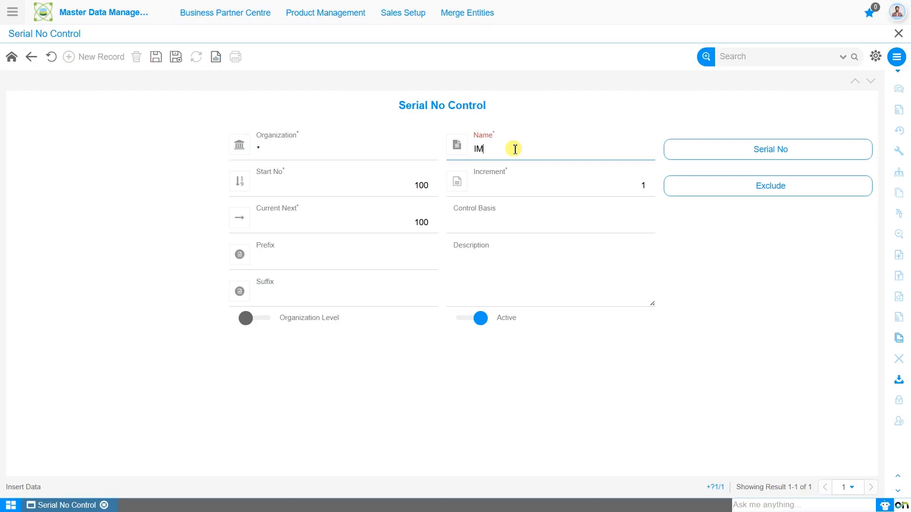
pyautogui.write('EI no.')
# Set both the Start No and the Current Next of the serial number control to 1000
pyautogui.click(409, 181)
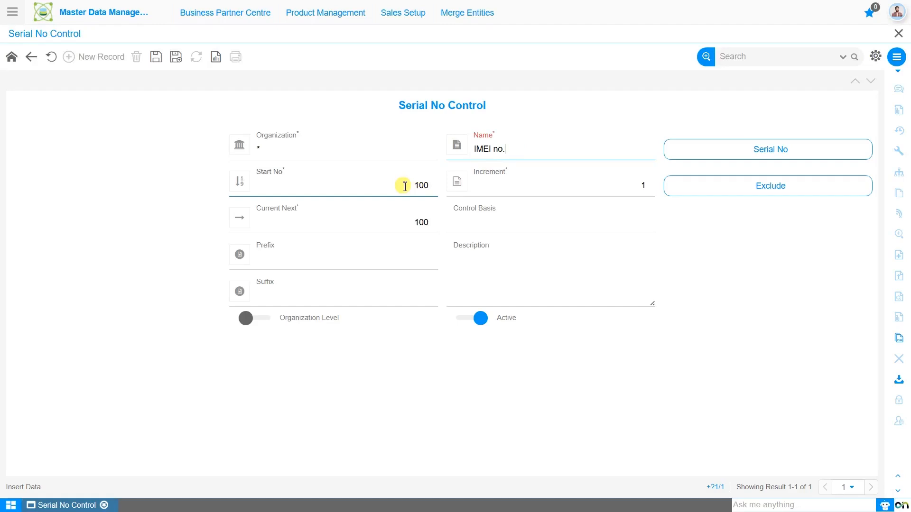
pyautogui.click(405, 186)
pyautogui.hotkey('ctrl', 'a')
pyautogui.write('1000')
pyautogui.click(511, 192)
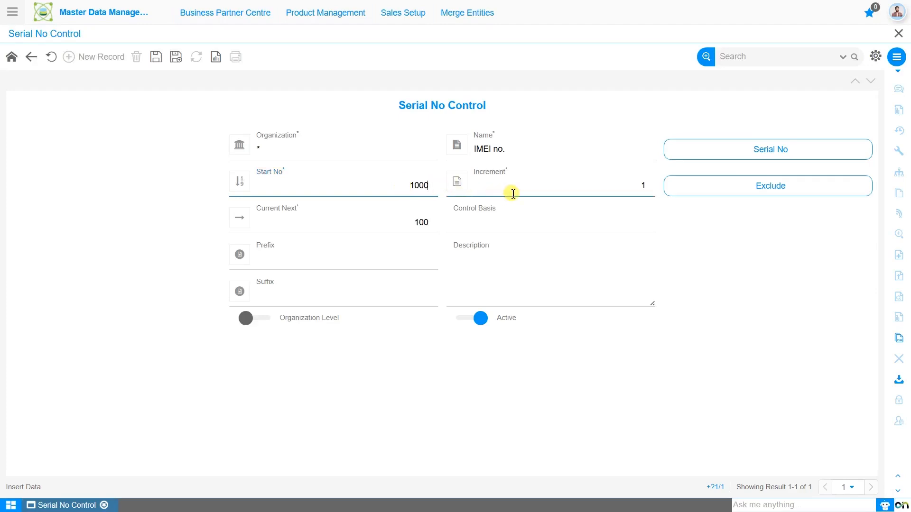
pyautogui.click(514, 193)
pyautogui.click(401, 221)
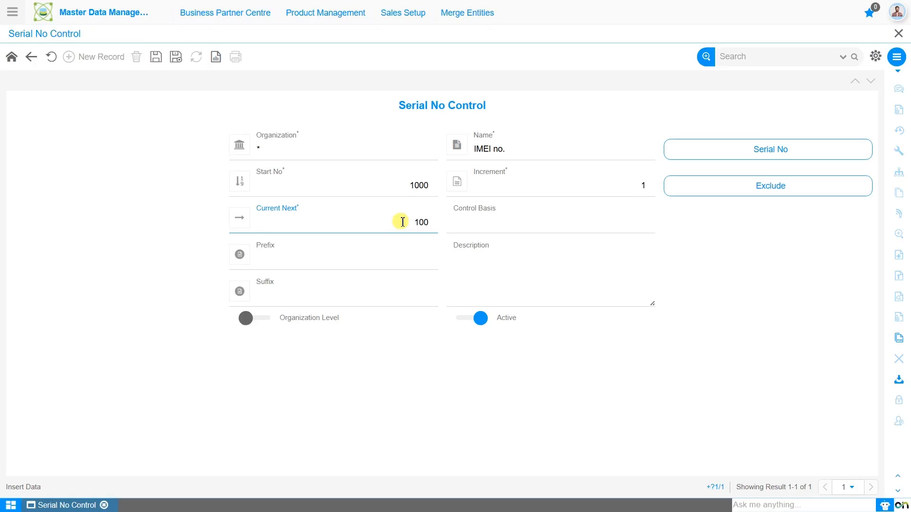
pyautogui.doubleClick(402, 222)
pyautogui.write('1000')
# Set the Control Basis to Attribute and the Prefix to IM, and save the record
pyautogui.click(554, 225)
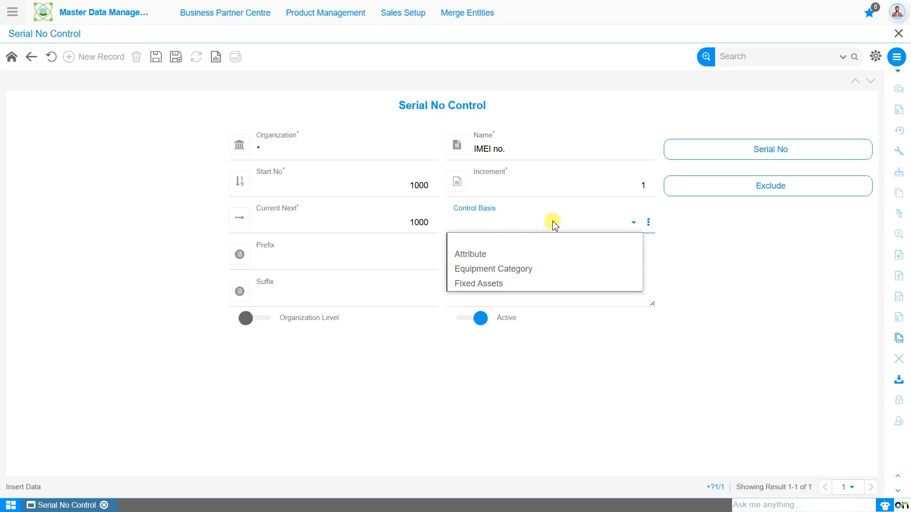
pyautogui.click(548, 254)
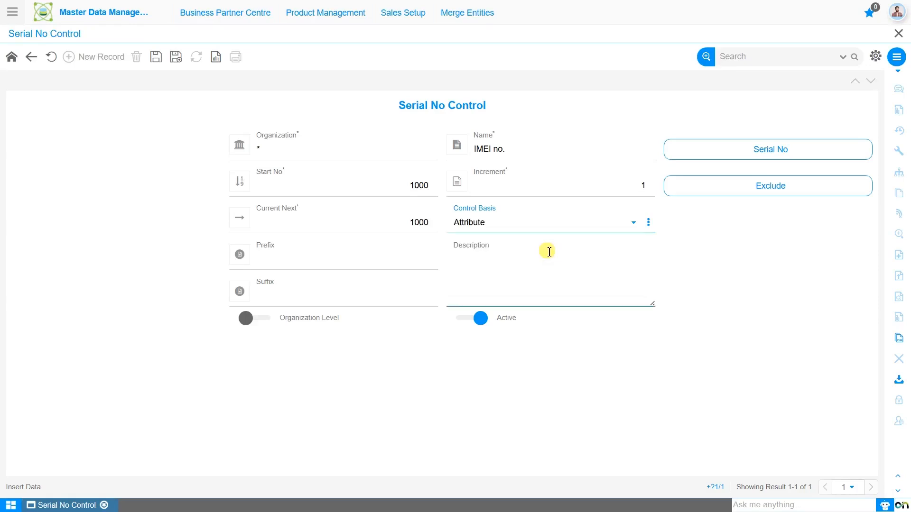
pyautogui.click(351, 264)
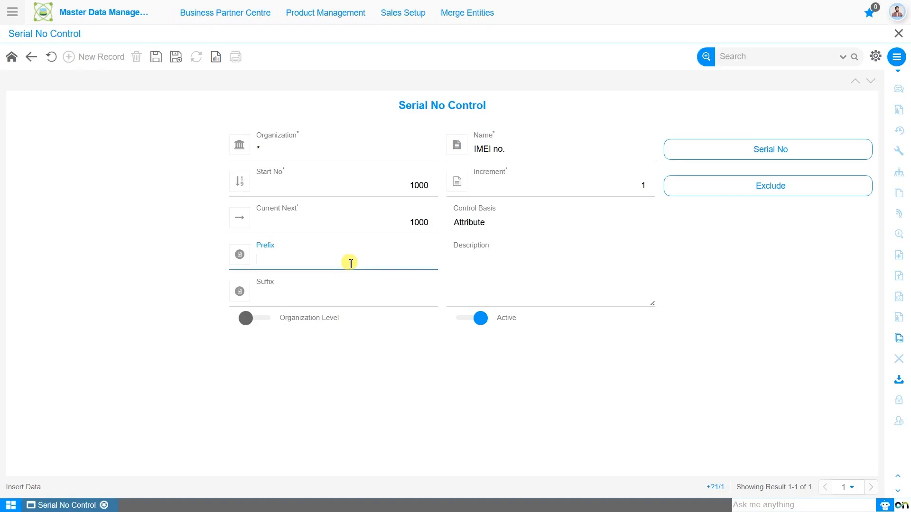
pyautogui.write('IM')
pyautogui.click(347, 292)
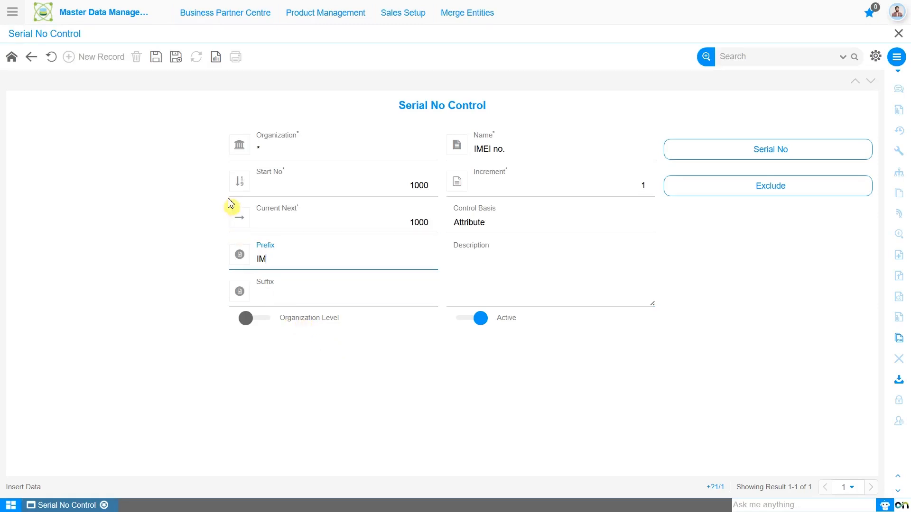
pyautogui.click(155, 61)
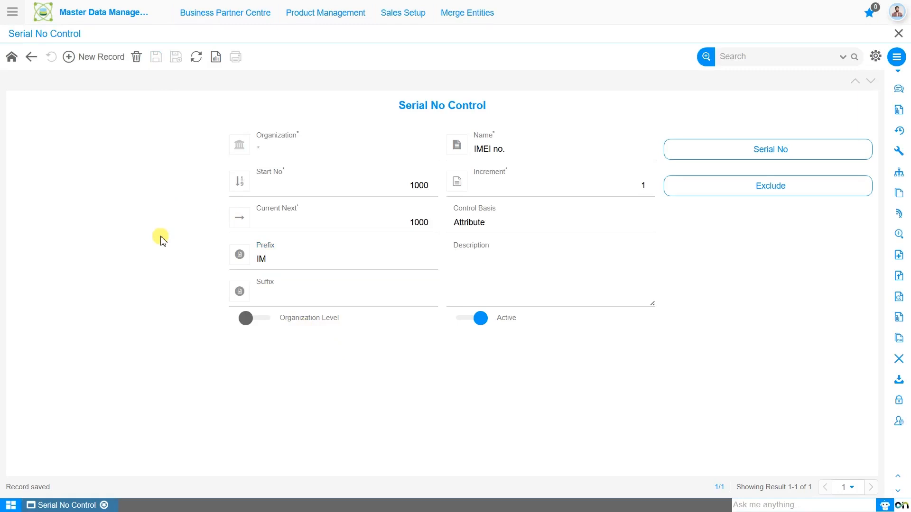
# Enable Organization Level on the IMEI no. record with AD_Org_ID as the Org Column, and save it
pyautogui.click(269, 323)
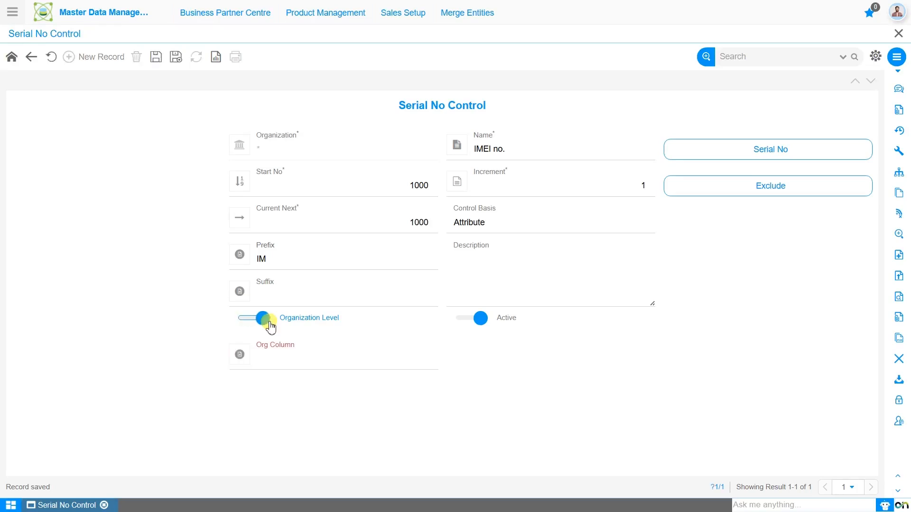
pyautogui.click(298, 366)
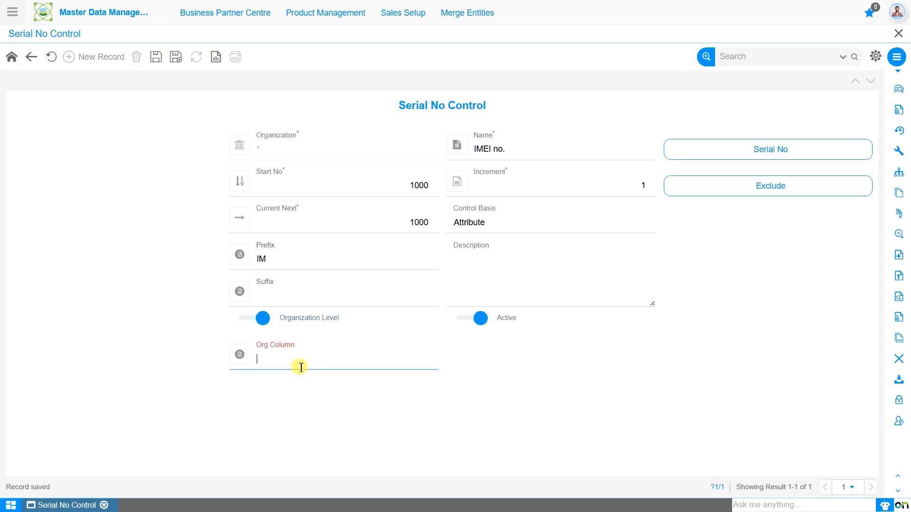
pyautogui.write('AD_Org_ID')
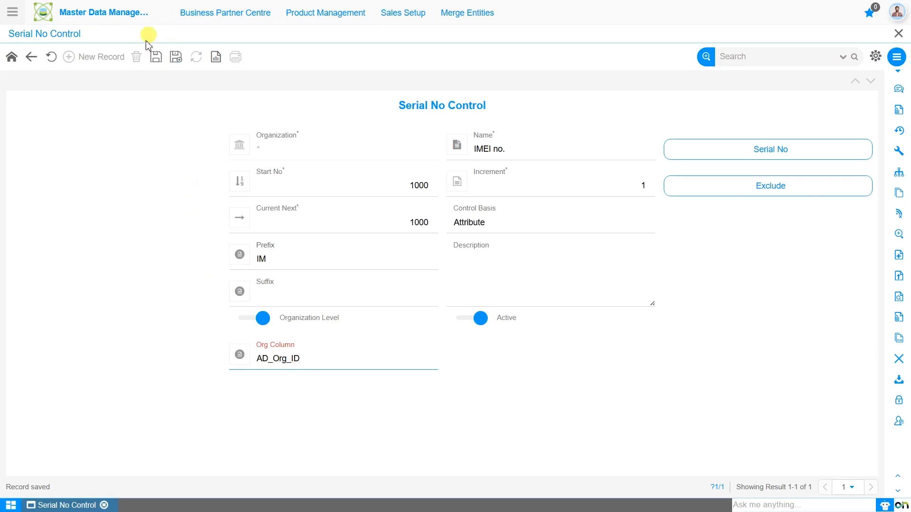
pyautogui.click(156, 57)
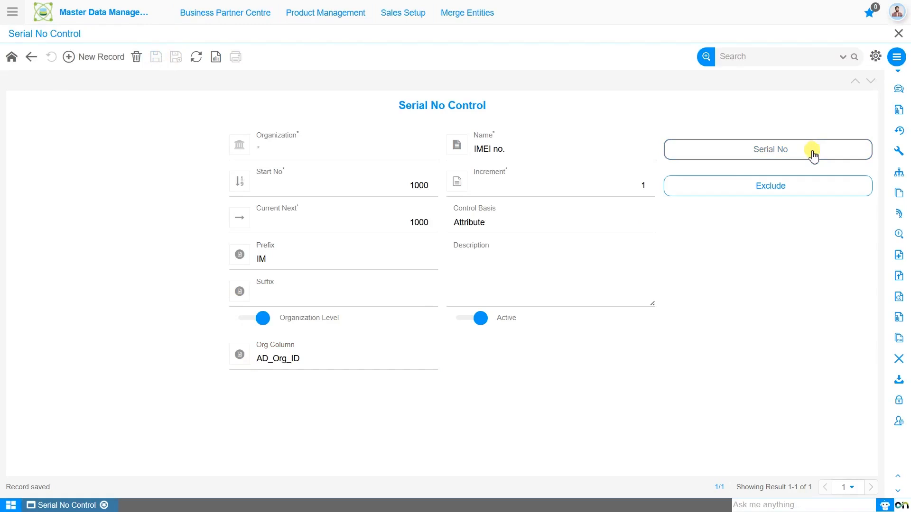
# Add a new Serial No record under the IMEI no. control for the organization Sonic Solutions
pyautogui.click(774, 155)
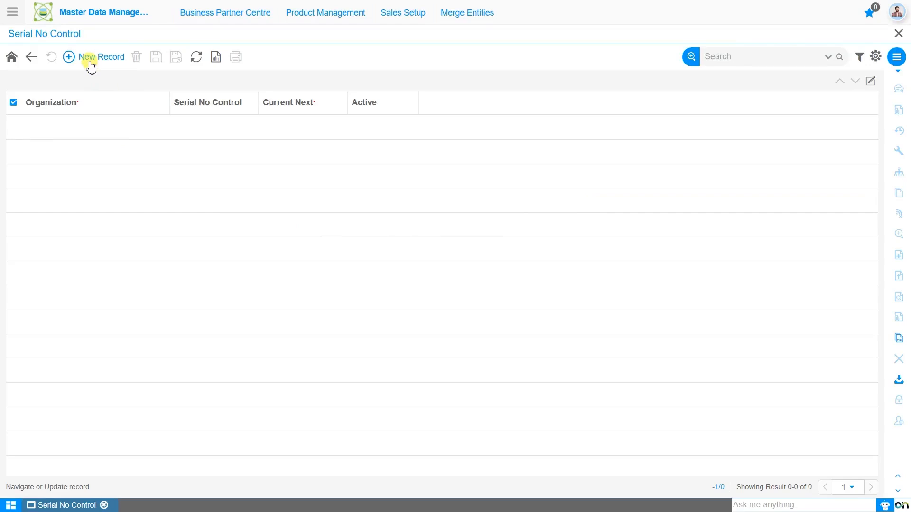
pyautogui.click(91, 66)
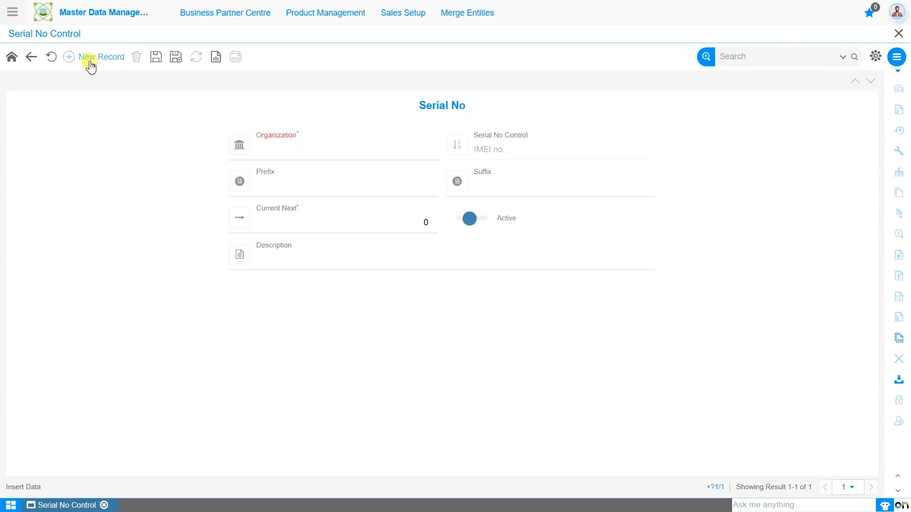
pyautogui.click(332, 148)
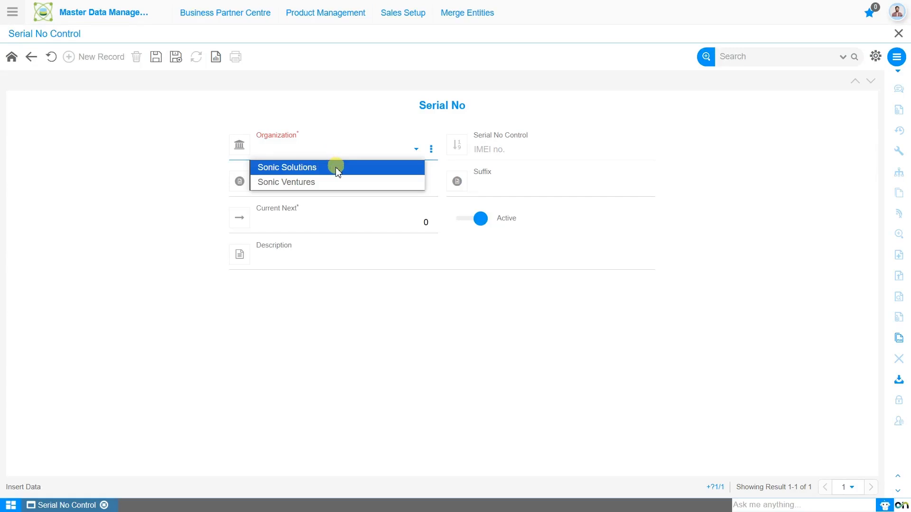
pyautogui.click(337, 172)
pyautogui.click(337, 172)
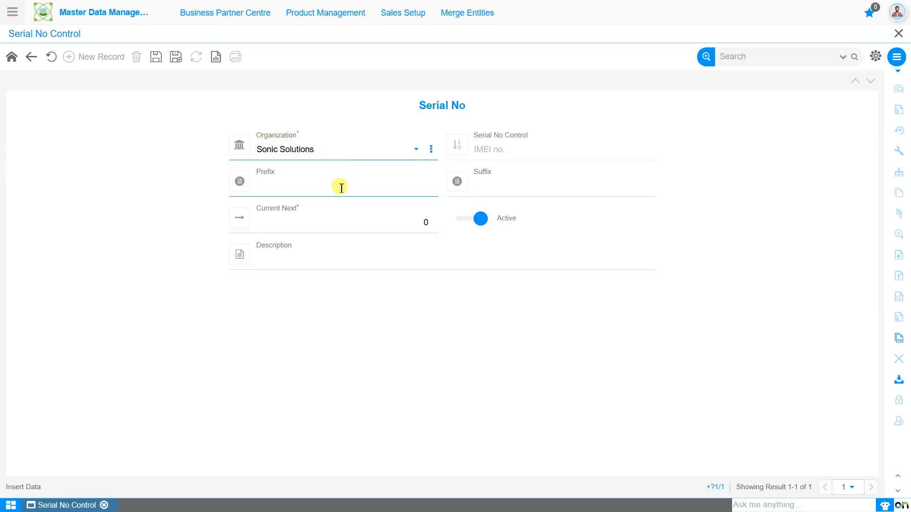
# Give the Sonic Solutions serial number record the prefix IM@2 and Current Next 1500, and save it
pyautogui.click(340, 188)
pyautogui.write('IM@2')
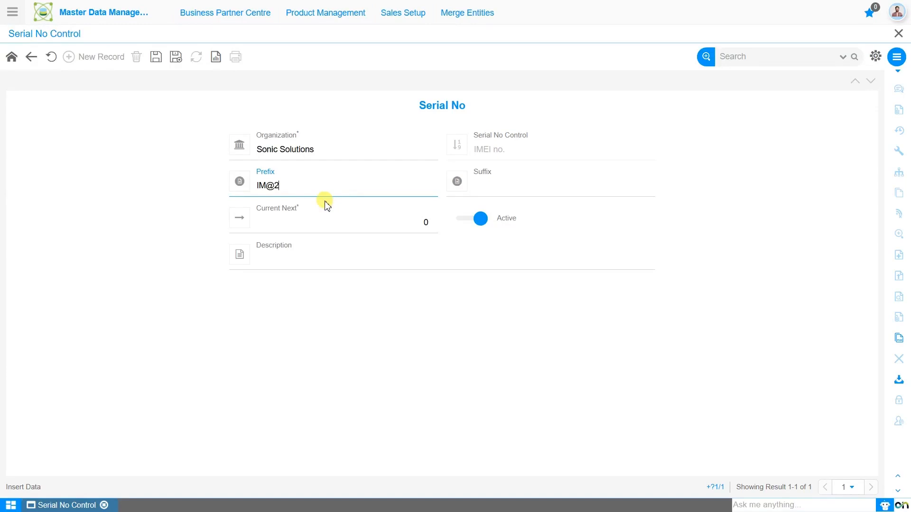
pyautogui.click(336, 226)
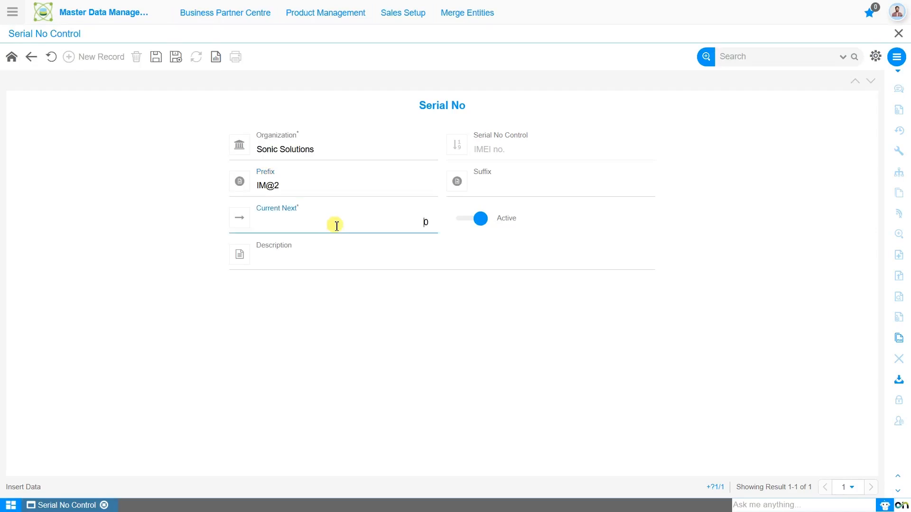
pyautogui.write('1500')
pyautogui.click(160, 59)
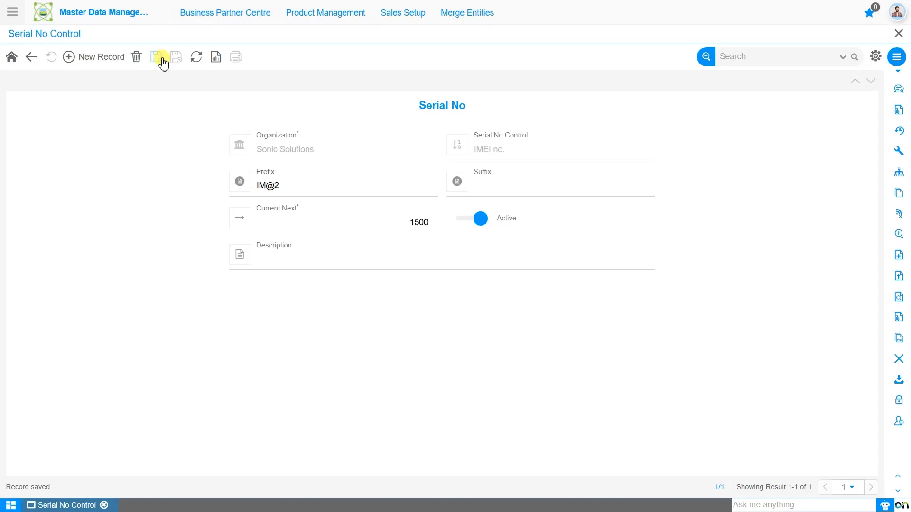
pyautogui.click(13, 57)
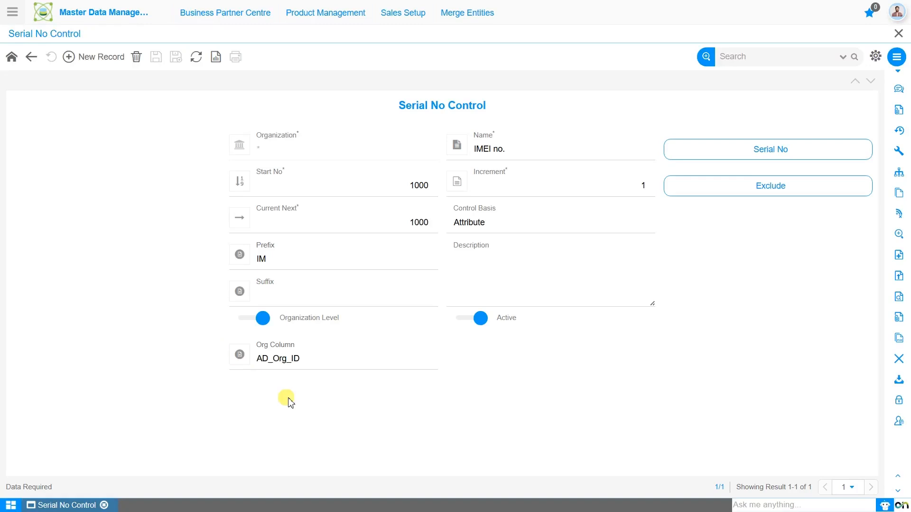
pyautogui.click(778, 195)
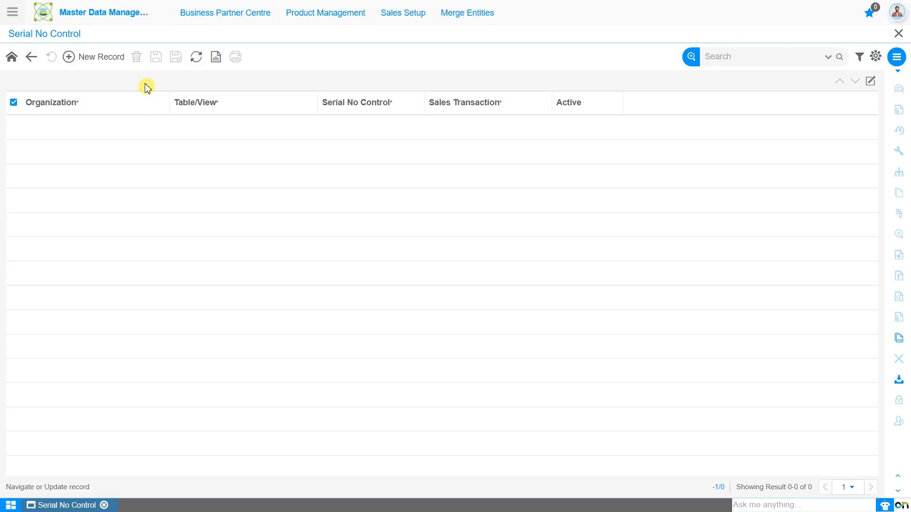
pyautogui.click(102, 64)
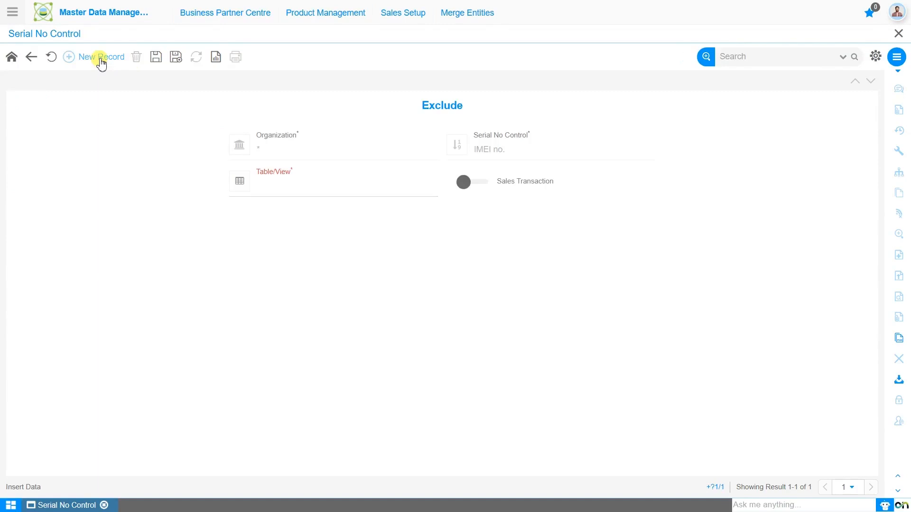
pyautogui.click(334, 192)
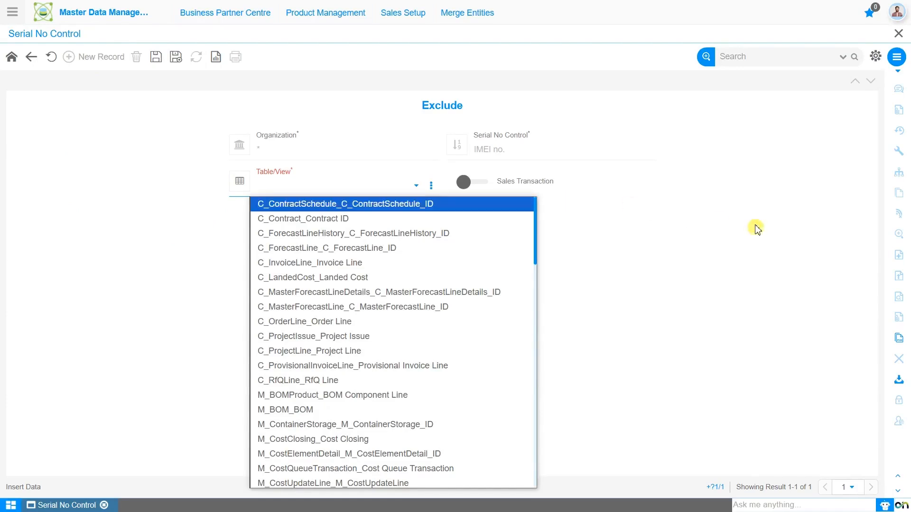
pyautogui.click(692, 190)
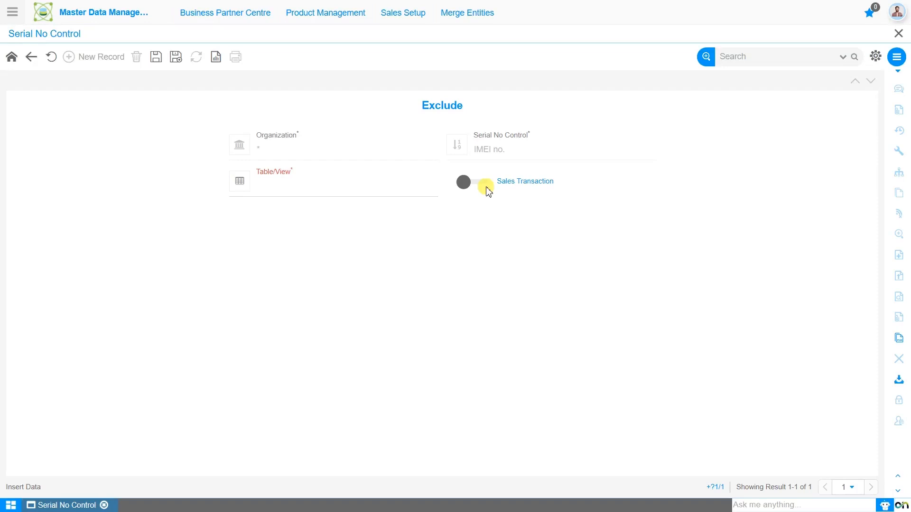
pyautogui.click(52, 56)
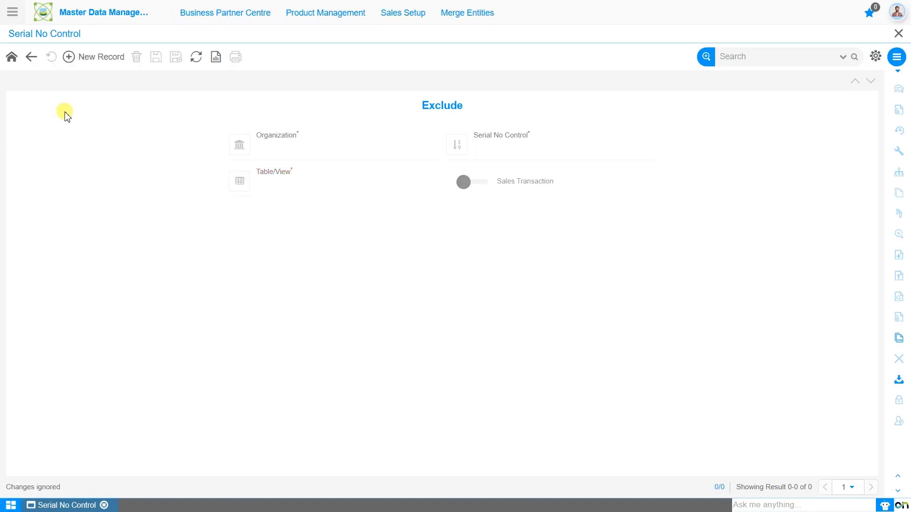
# Start a new Lot Control record with the organization set to *
pyautogui.click(317, 22)
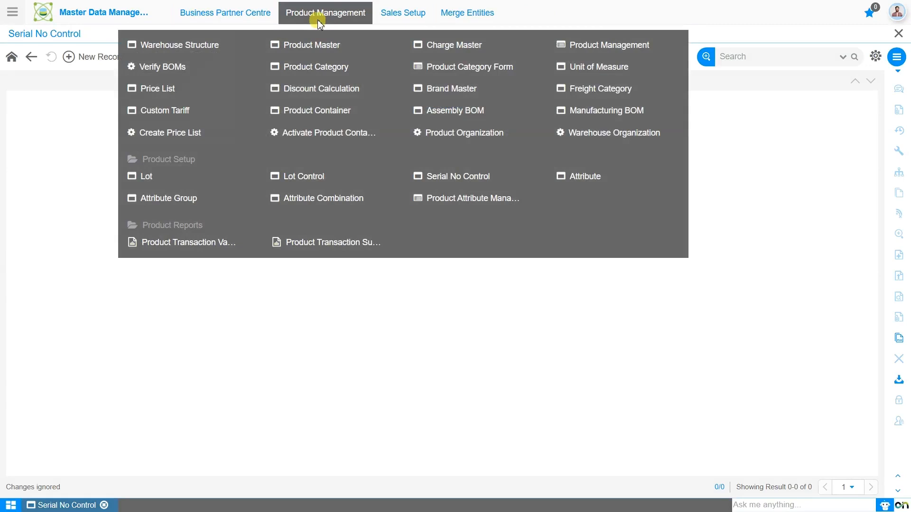
pyautogui.click(304, 178)
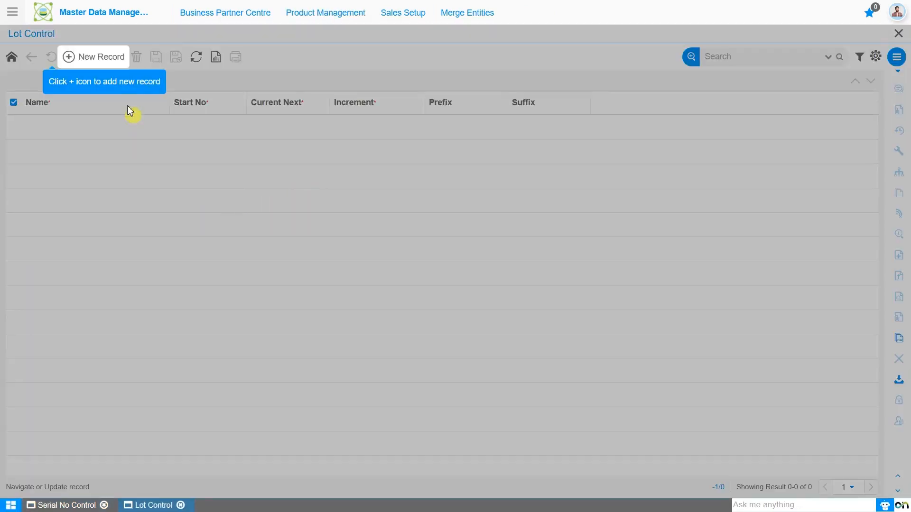
pyautogui.click(102, 67)
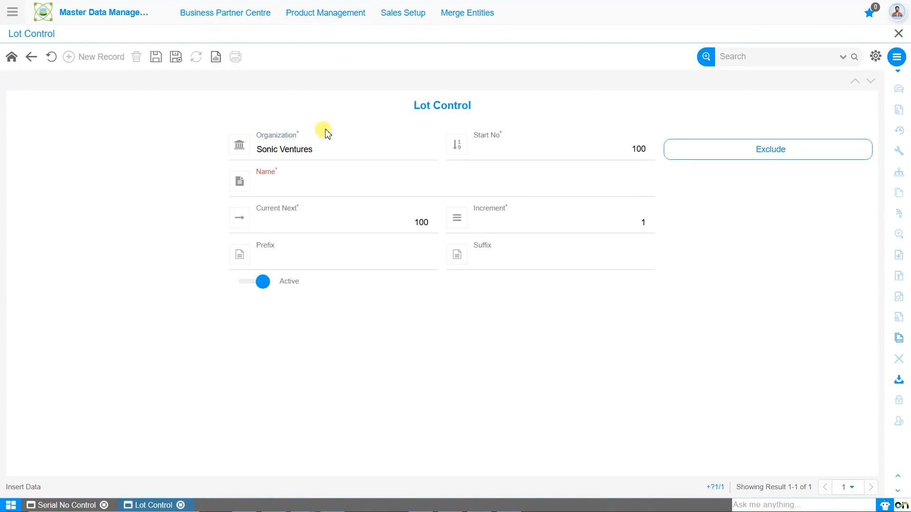
pyautogui.click(349, 158)
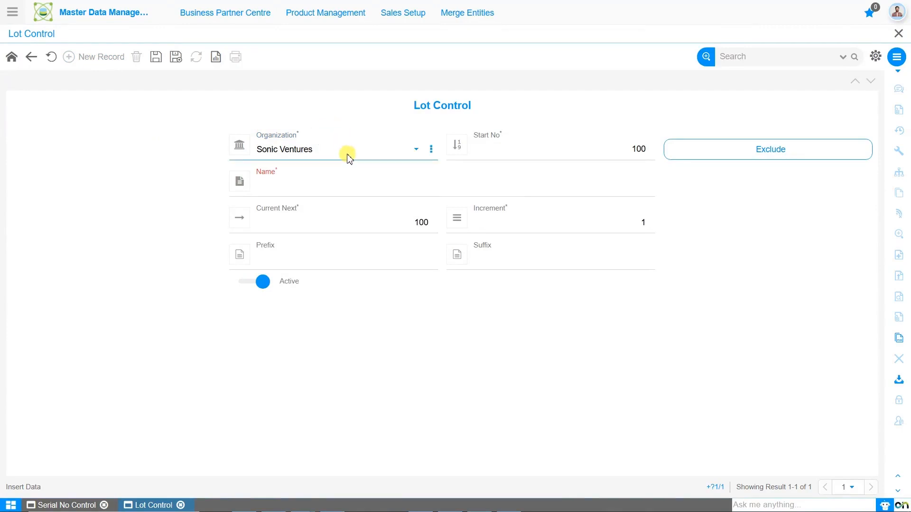
pyautogui.click(349, 157)
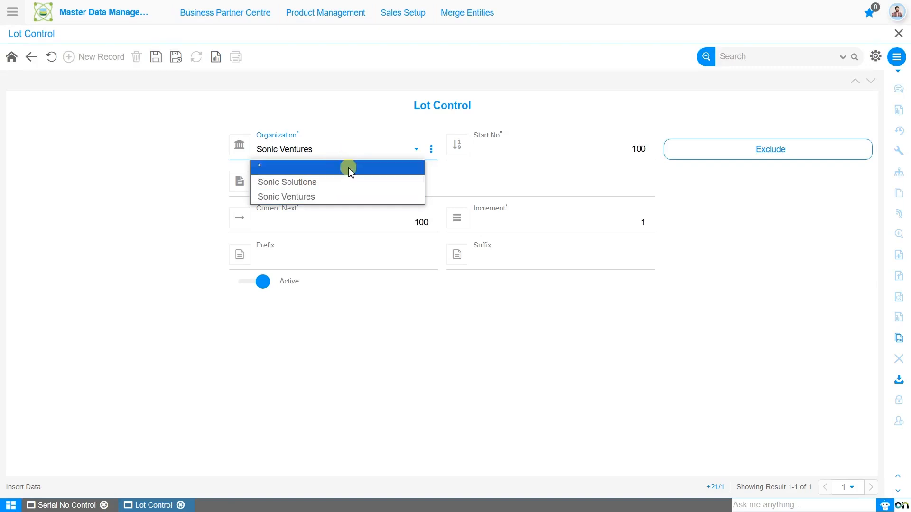
pyautogui.click(350, 168)
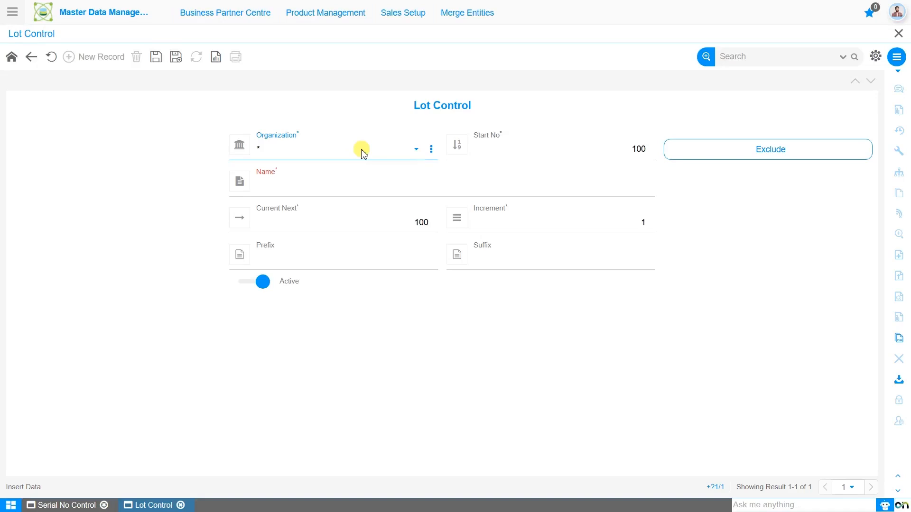
# Set the lot control's Start No to 20250600 and name it Mobile Case Lot
pyautogui.click(498, 151)
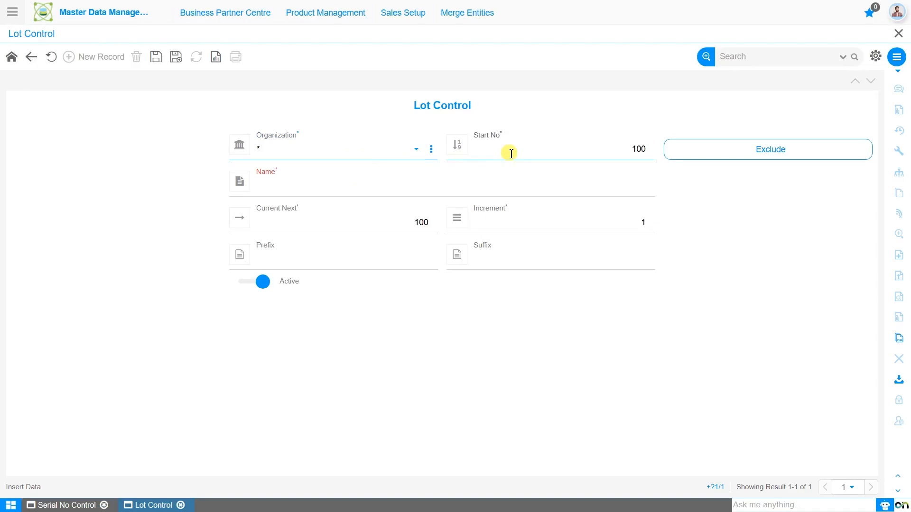
pyautogui.click(512, 153)
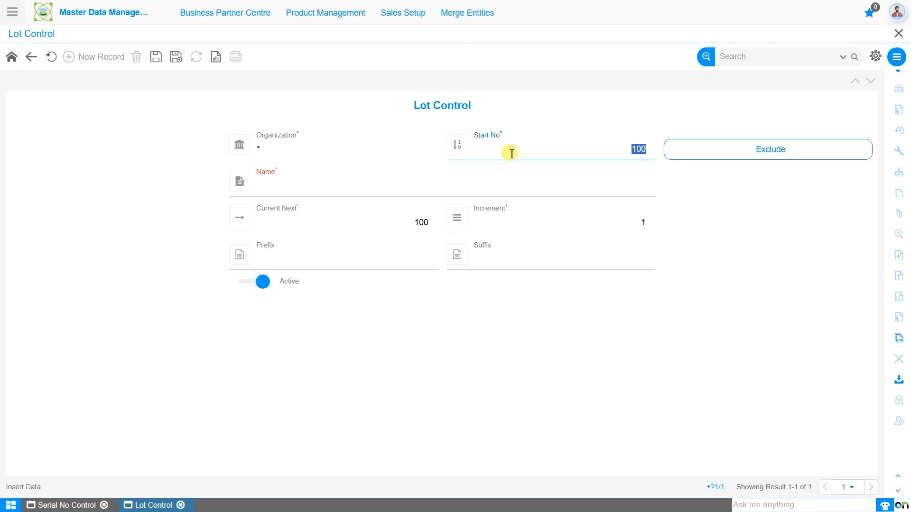
pyautogui.write('20250600')
pyautogui.click(379, 186)
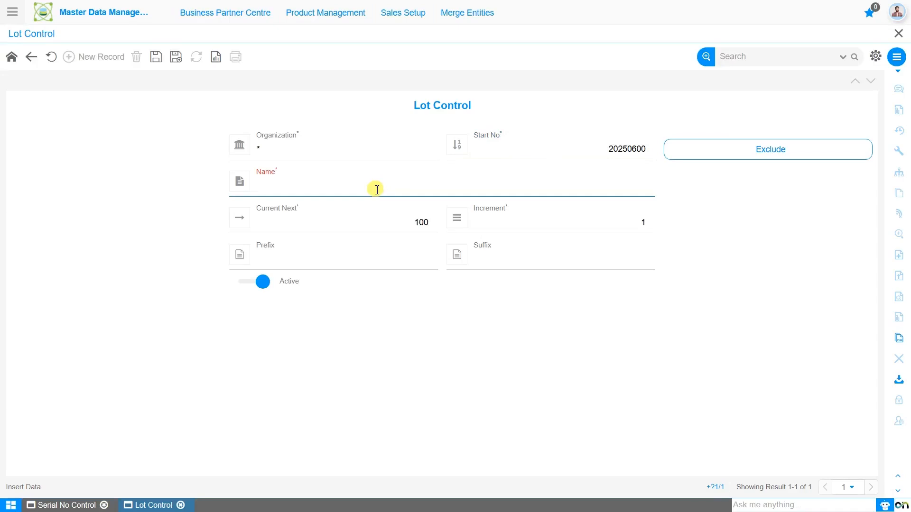
pyautogui.write('e Case Lot')
# Set the Current Next of Mobile Case Lot to 20250601 and its Prefix to LOT, and save the record
pyautogui.click(378, 227)
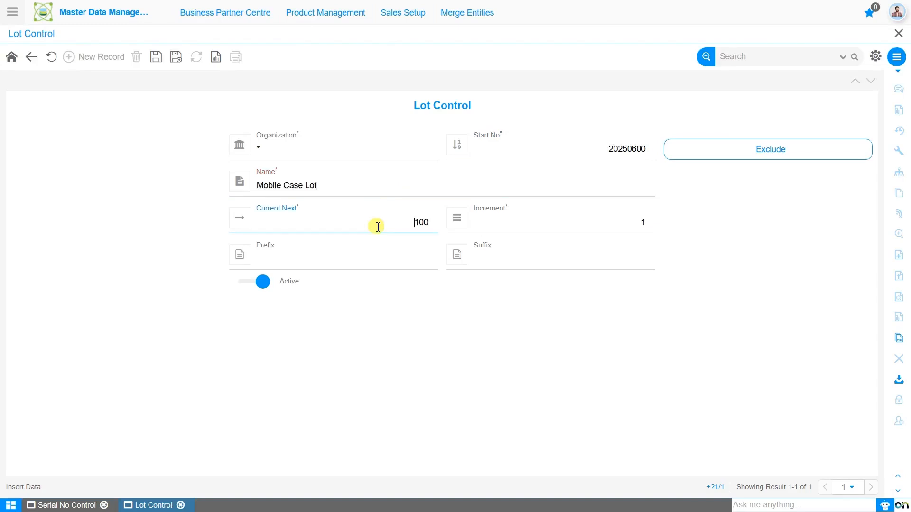
pyautogui.press('Delete')
pyautogui.press('Delete')
pyautogui.press('Delete')
pyautogui.write('20250601')
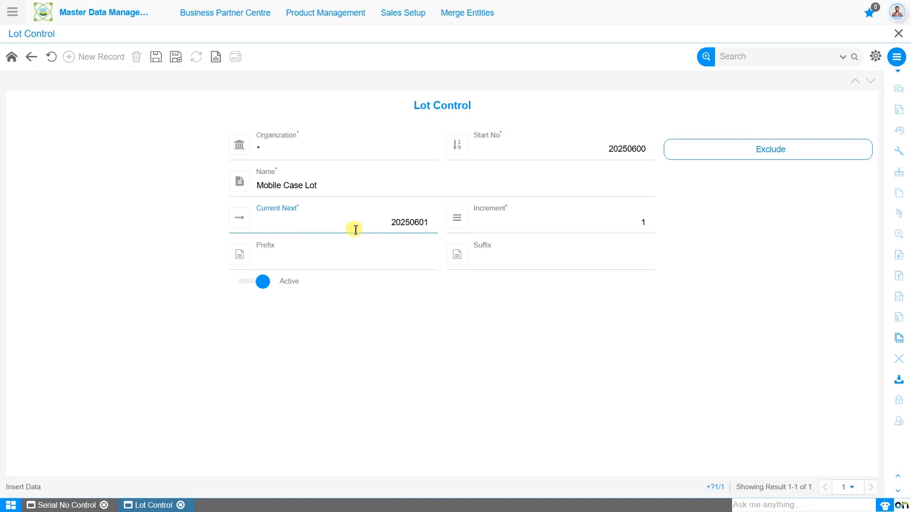
pyautogui.click(489, 222)
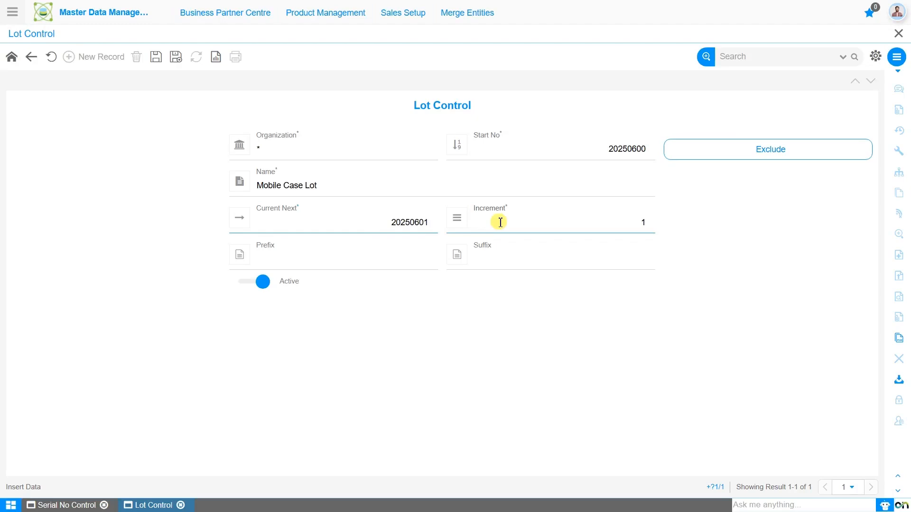
pyautogui.click(375, 259)
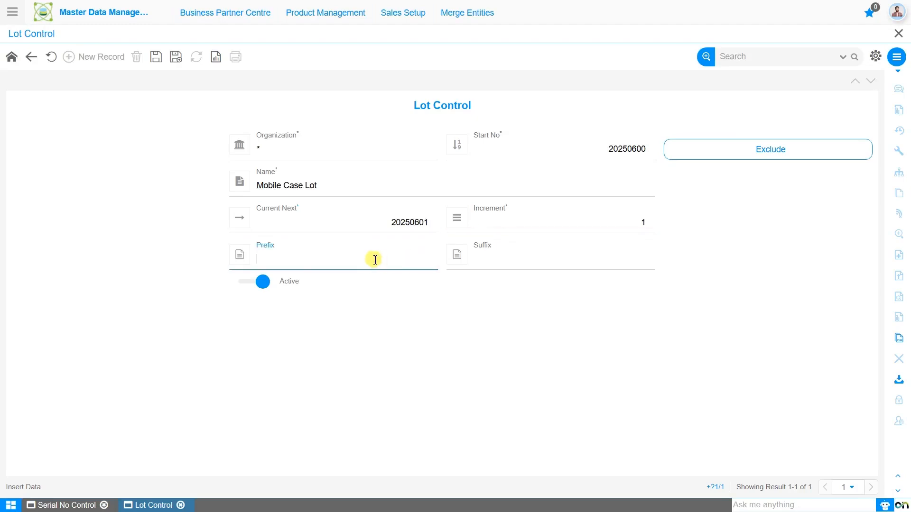
pyautogui.write('LOT')
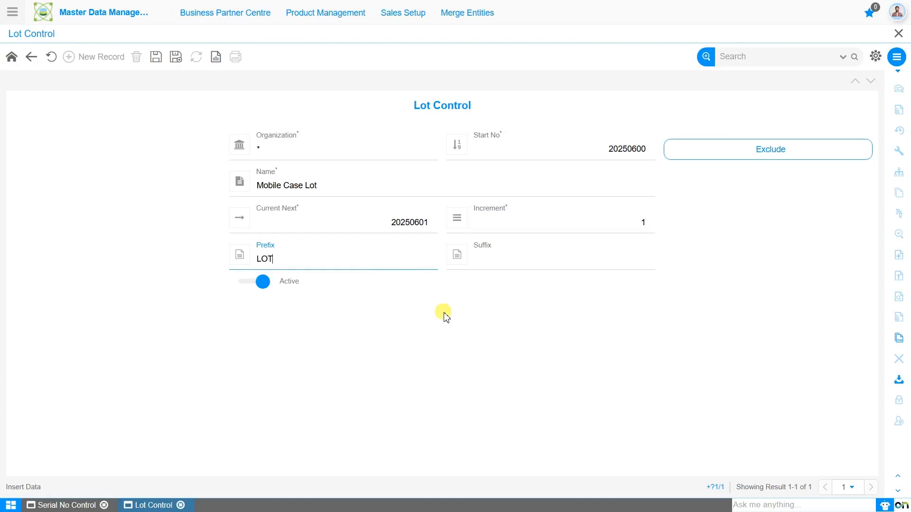
pyautogui.click(158, 58)
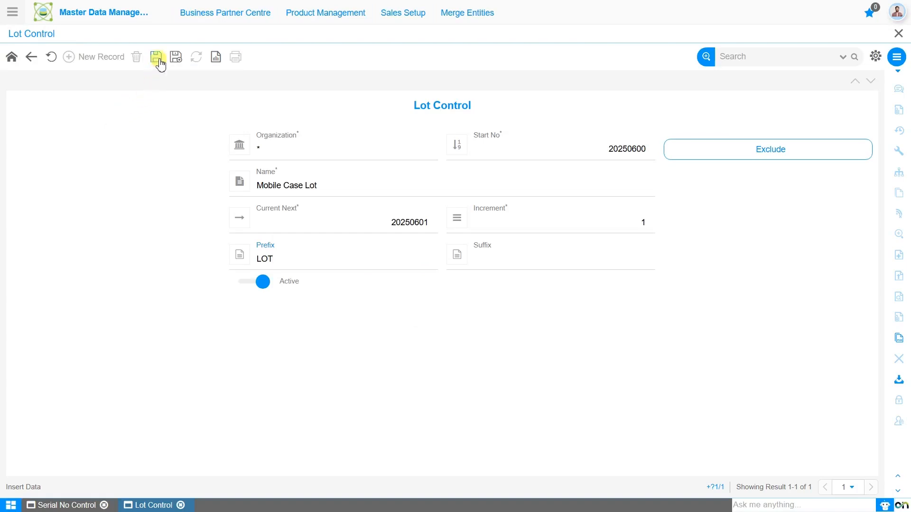
pyautogui.click(795, 154)
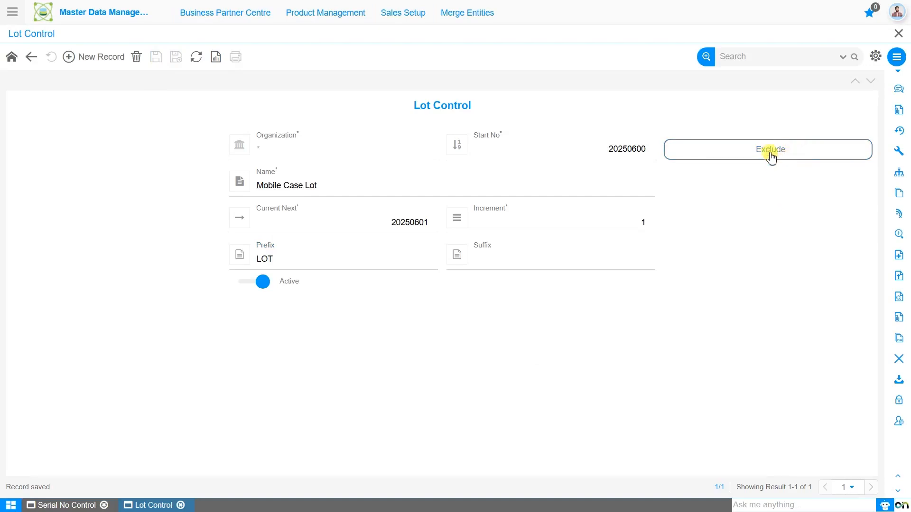
pyautogui.click(771, 156)
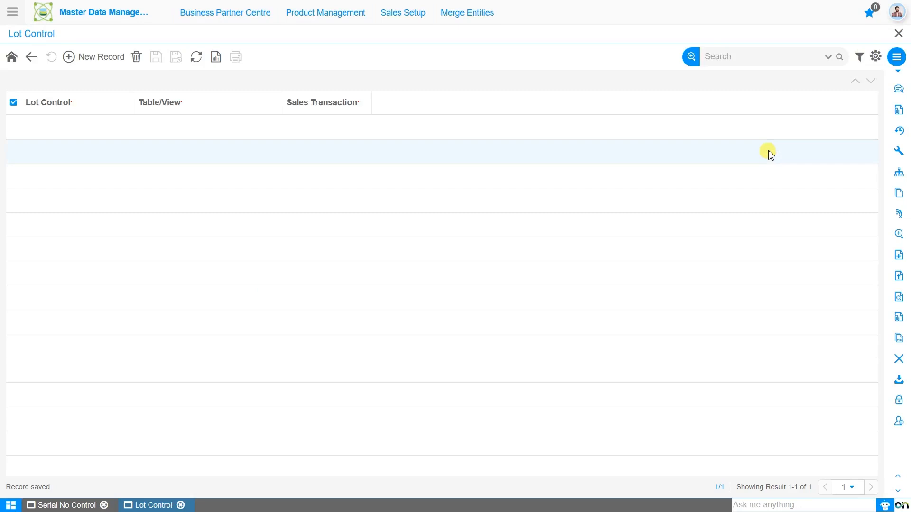
pyautogui.click(98, 58)
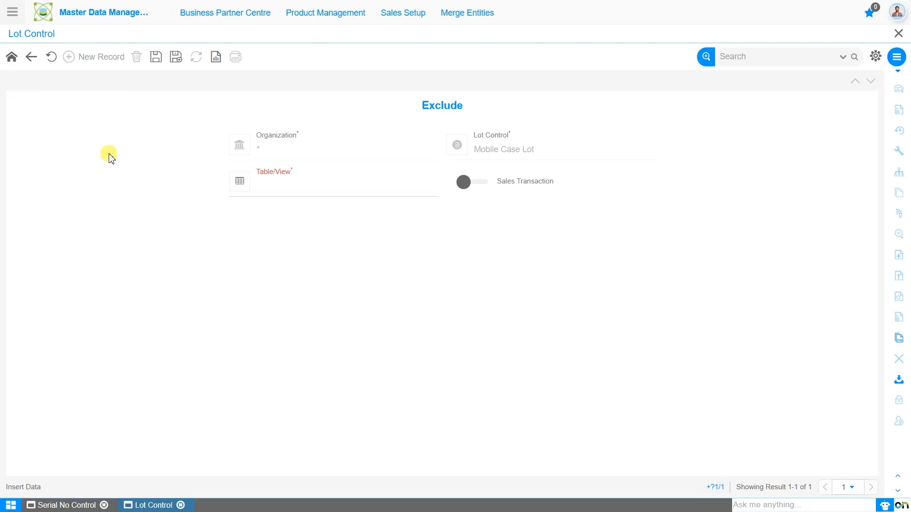
pyautogui.click(315, 194)
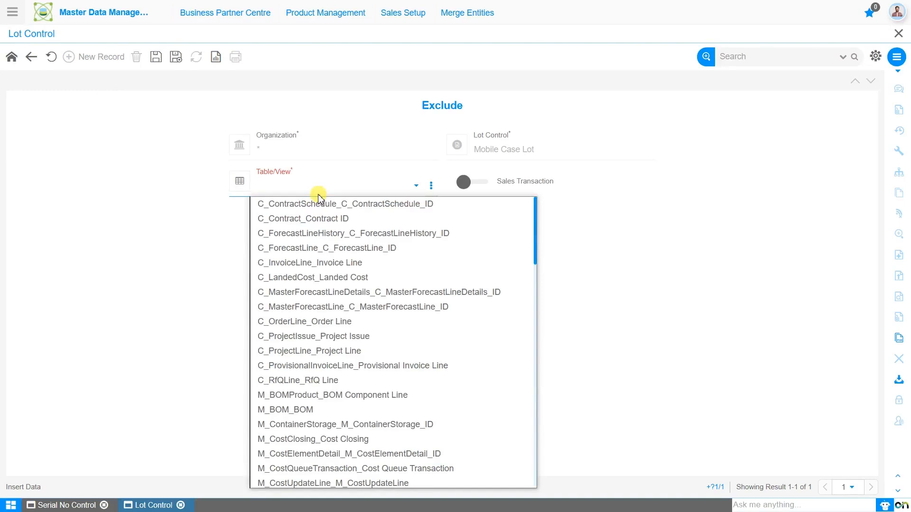
pyautogui.press('Down')
pyautogui.press('Down')
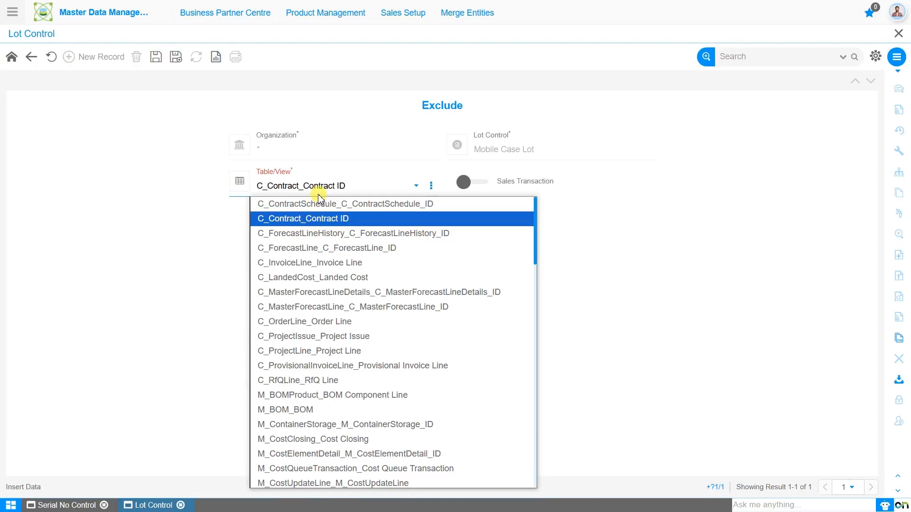
pyautogui.press('Down')
pyautogui.press('Down')
pyautogui.press('Down')
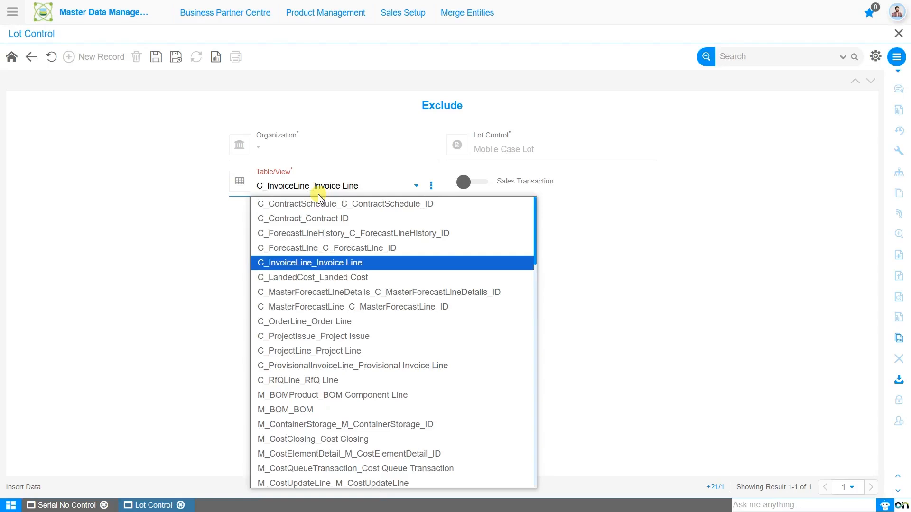
pyautogui.press('Return')
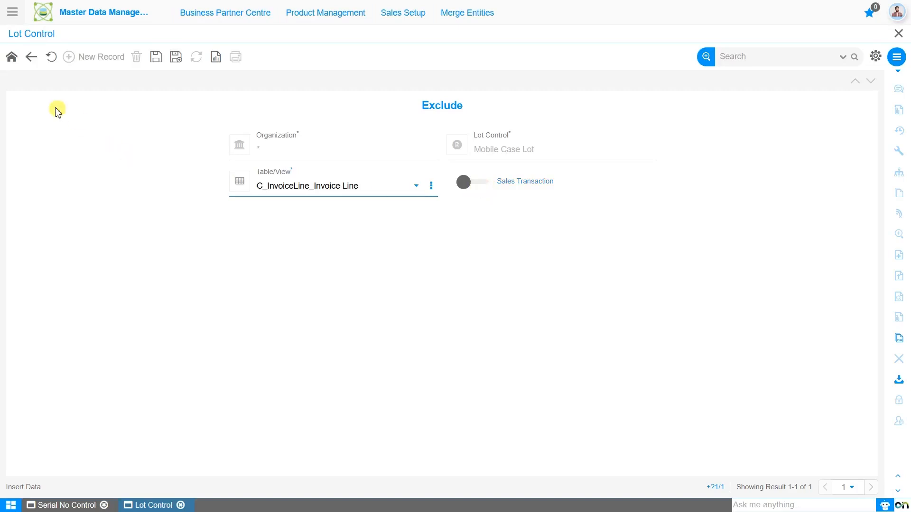
pyautogui.click(51, 57)
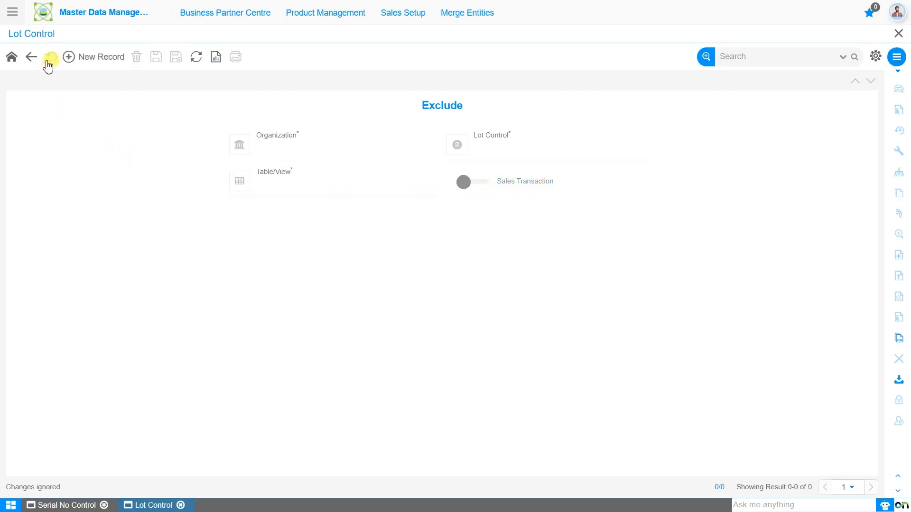
pyautogui.click(12, 59)
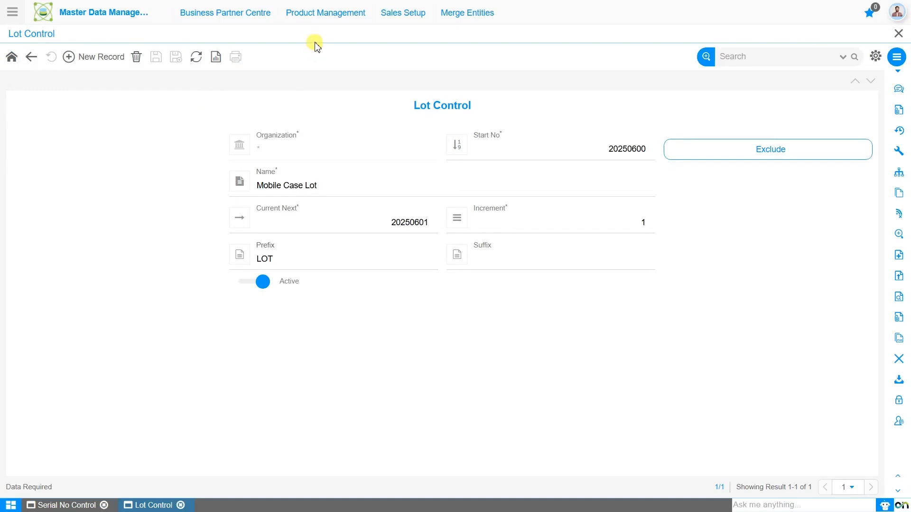
# Start a new Attribute record in the single-record form view and name it Color
pyautogui.click(322, 14)
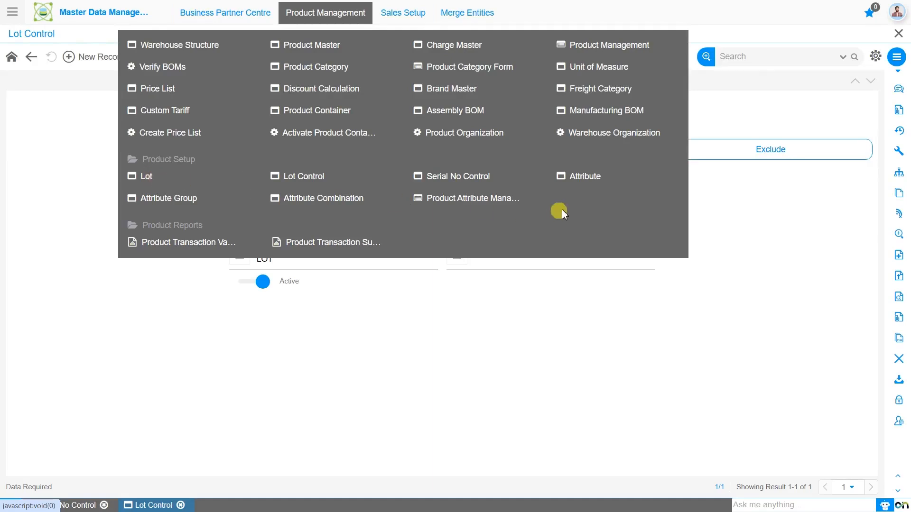
pyautogui.click(590, 180)
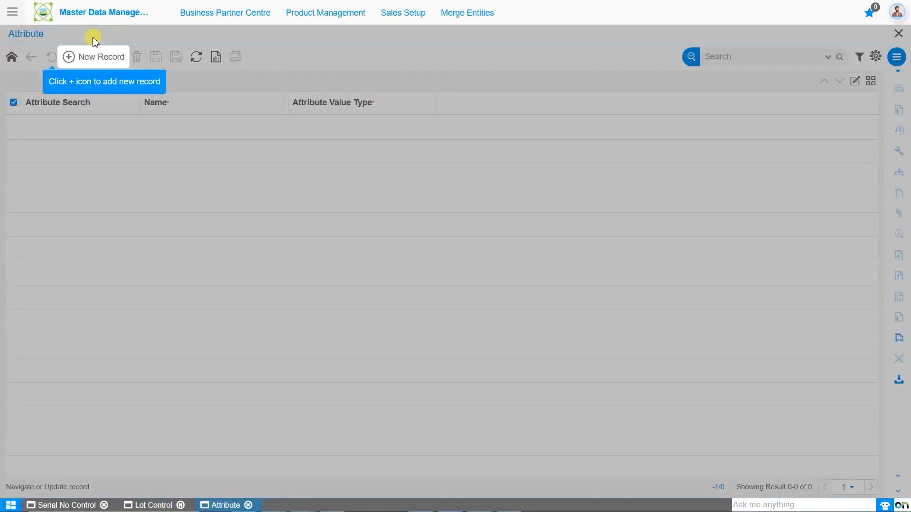
pyautogui.click(109, 58)
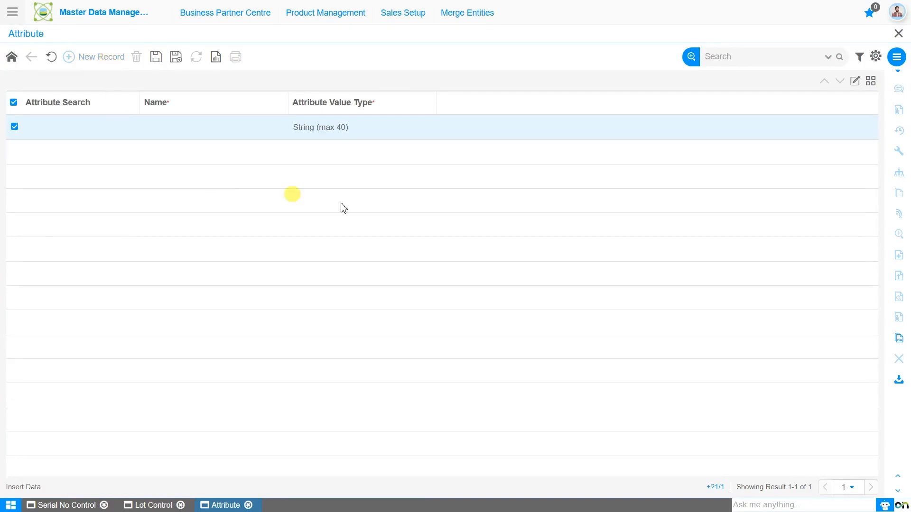
pyautogui.click(861, 83)
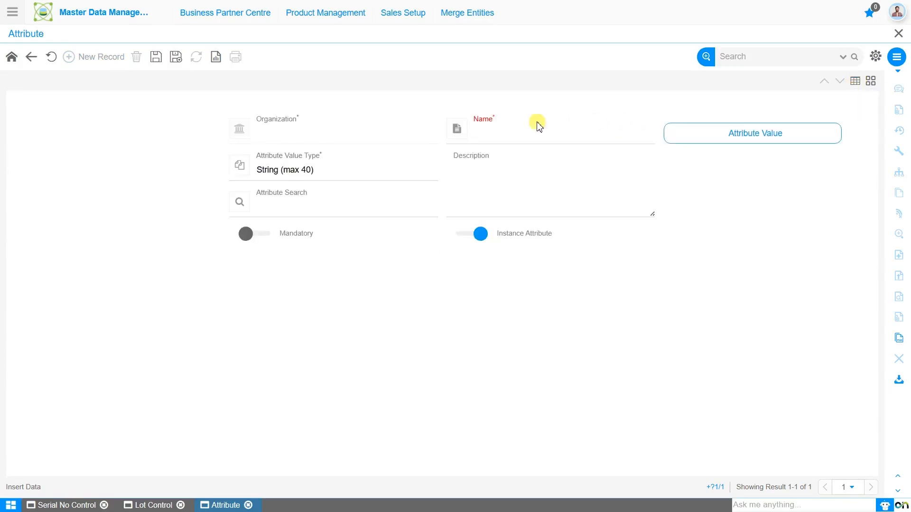
pyautogui.click(534, 140)
pyautogui.write('Color')
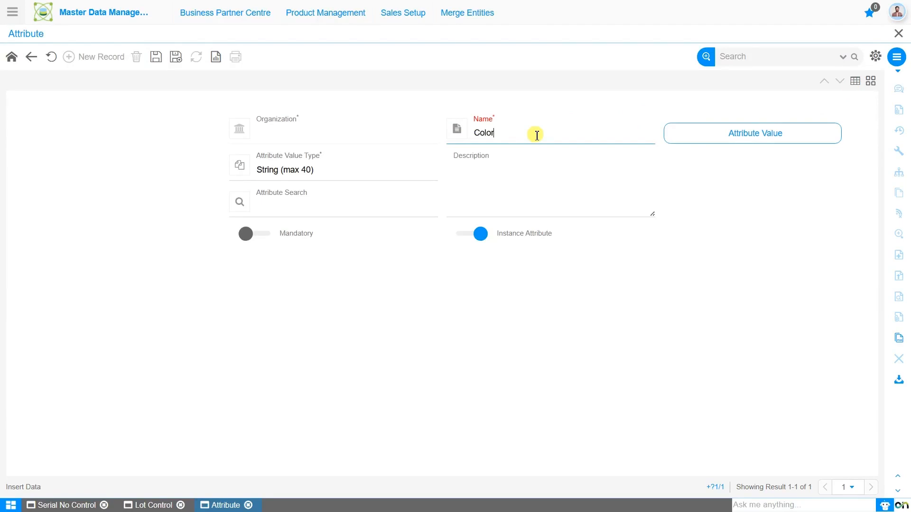
# Set the Color attribute's value type to List and save the record
pyautogui.click(397, 180)
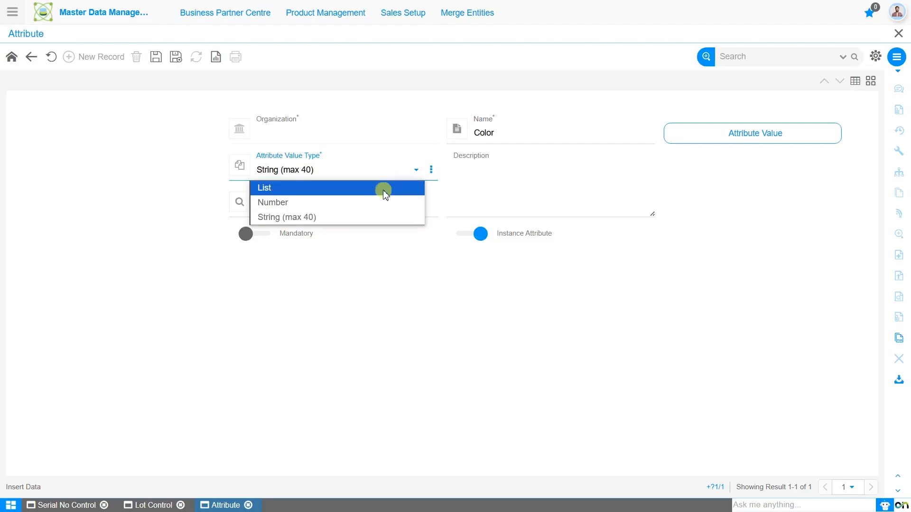
pyautogui.click(384, 189)
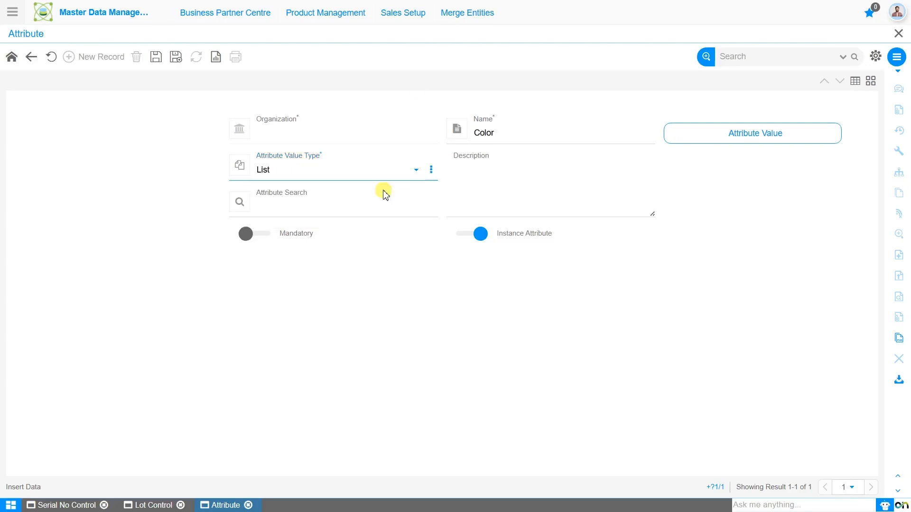
pyautogui.click(156, 57)
# Add an attribute value named Blue to the Color attribute using the single-record form view, and save it
pyautogui.click(768, 138)
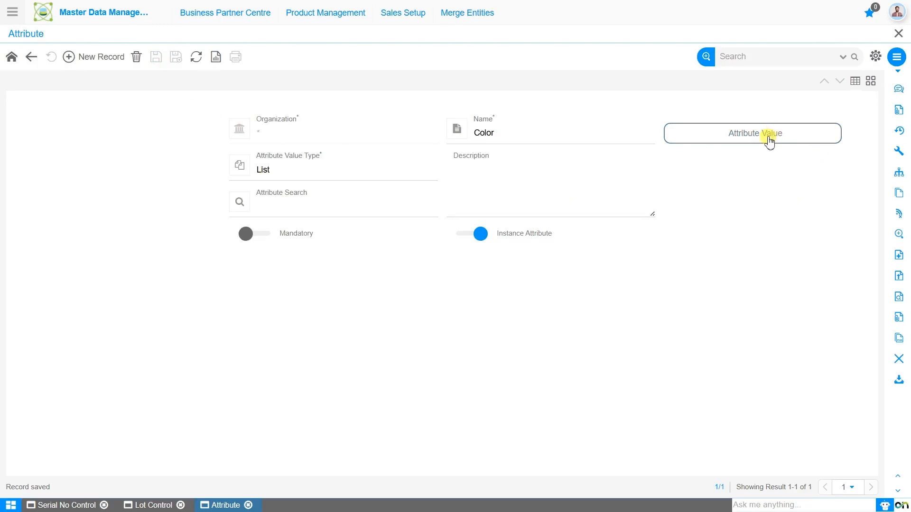
pyautogui.click(769, 138)
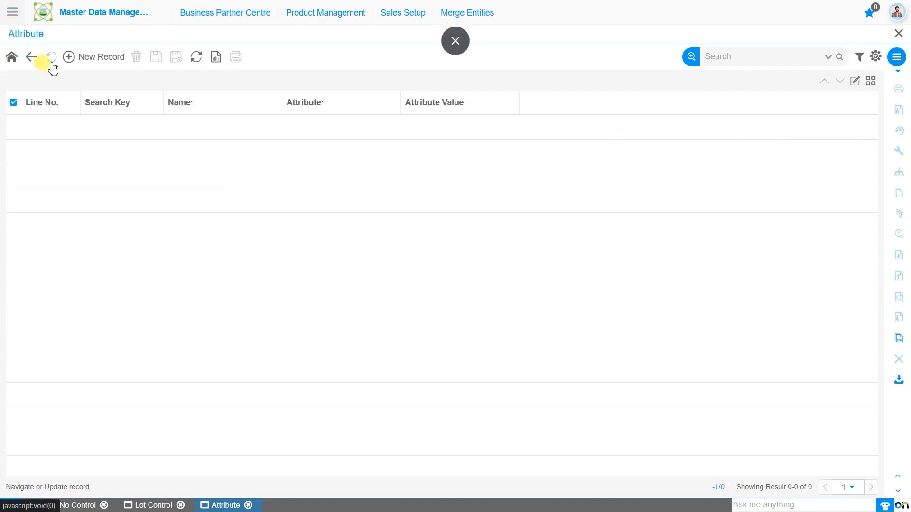
pyautogui.click(93, 58)
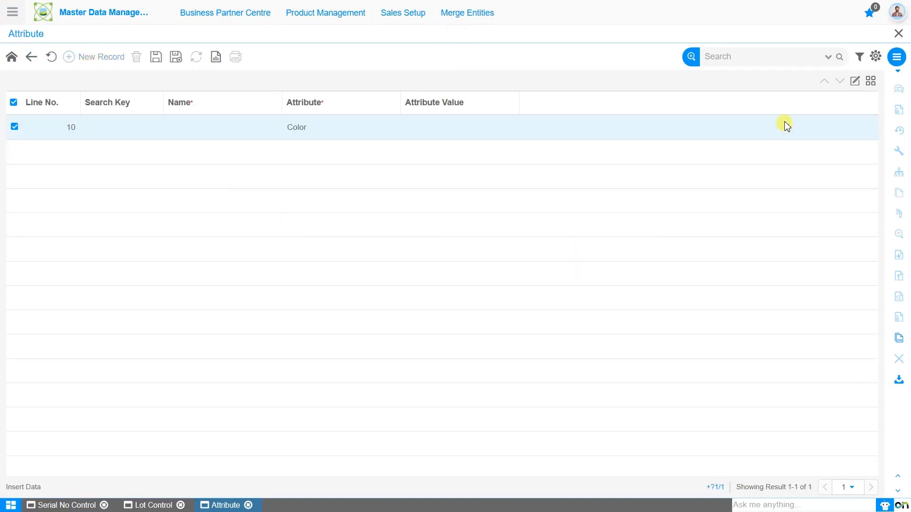
pyautogui.click(854, 82)
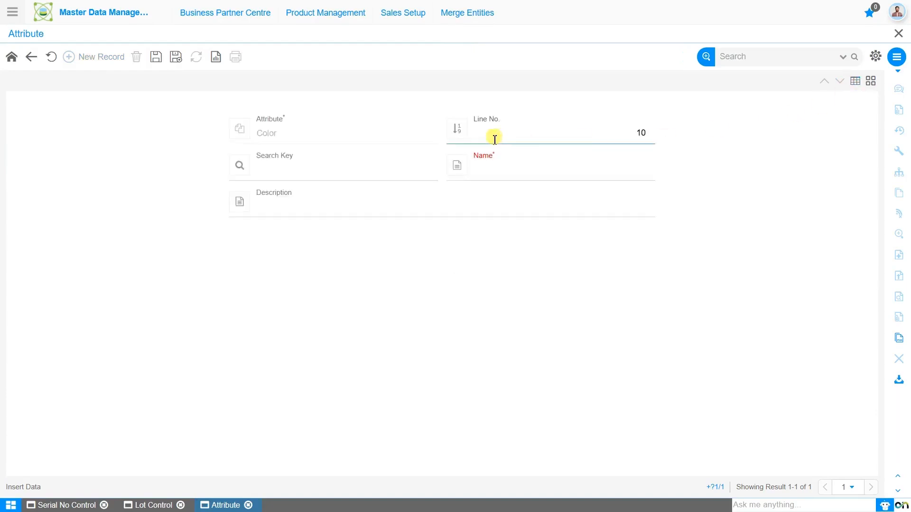
pyautogui.click(494, 172)
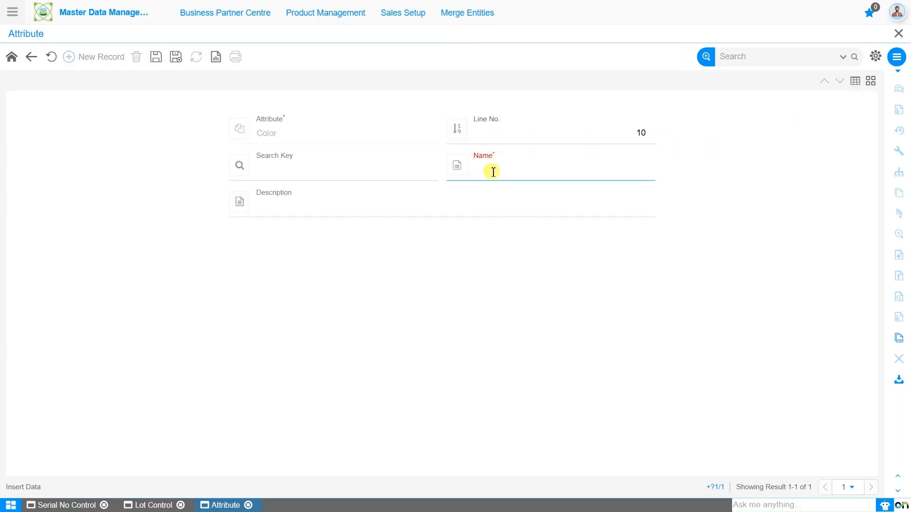
pyautogui.write('Blue')
pyautogui.click(157, 58)
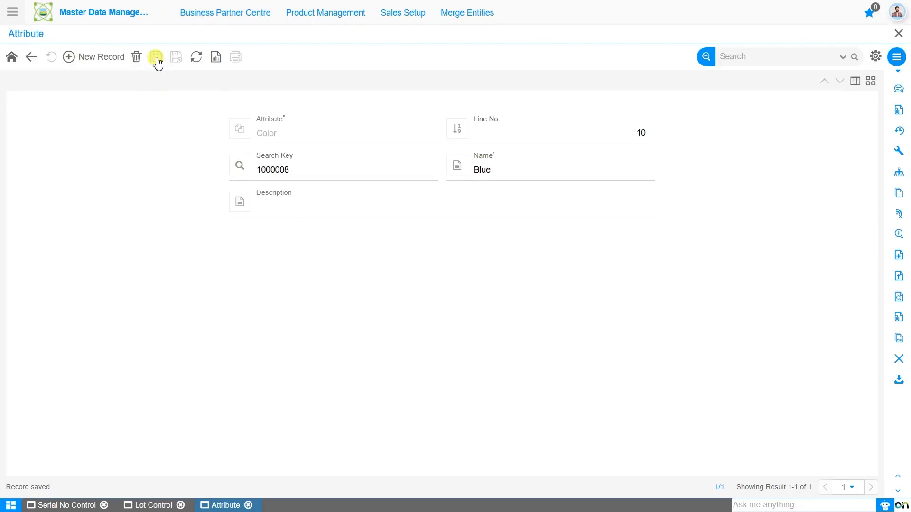
# Add two more values to the Color attribute, Black and Red, saving each record
pyautogui.click(117, 58)
pyautogui.click(517, 172)
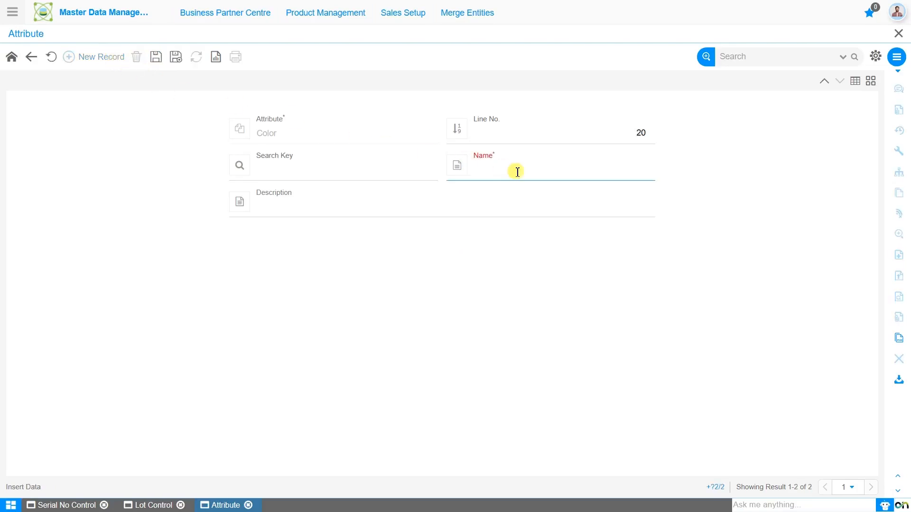
pyautogui.write('Black')
pyautogui.click(157, 57)
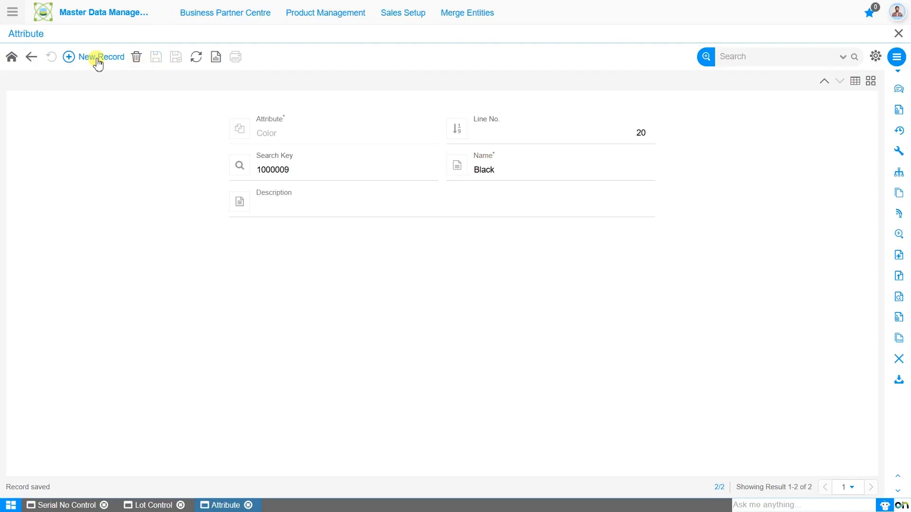
pyautogui.click(98, 61)
pyautogui.click(541, 172)
pyautogui.write('Red')
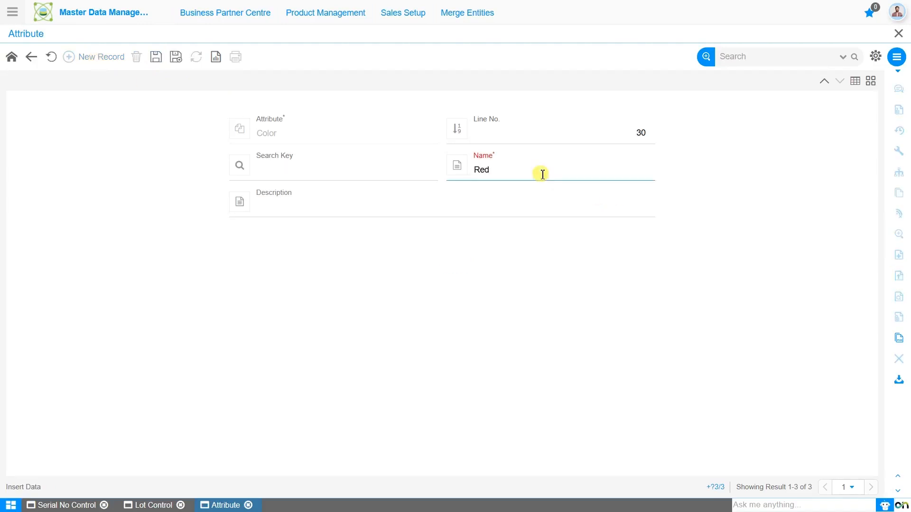
pyautogui.click(156, 58)
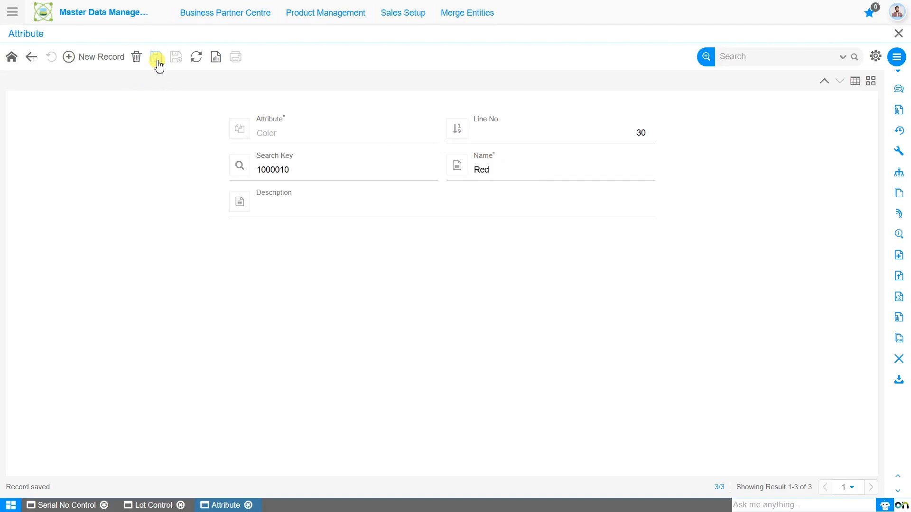
# Return to the parent attribute level and create an attribute named Material with value type List, saving the record
pyautogui.click(13, 59)
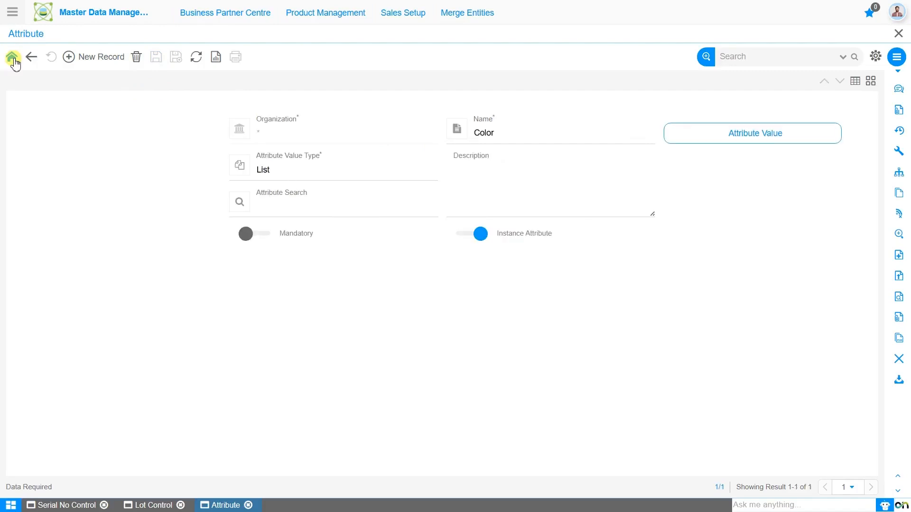
pyautogui.click(87, 71)
pyautogui.click(506, 137)
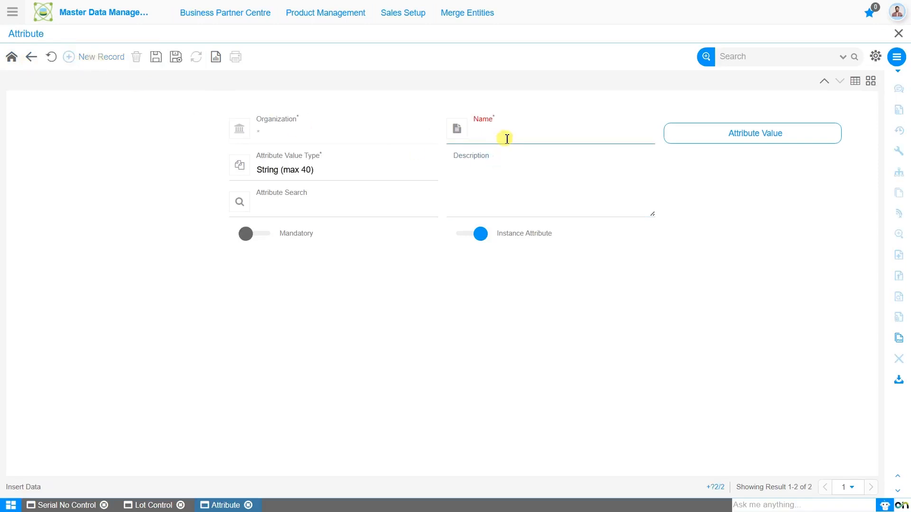
pyautogui.write('Material')
pyautogui.click(384, 169)
pyautogui.click(357, 173)
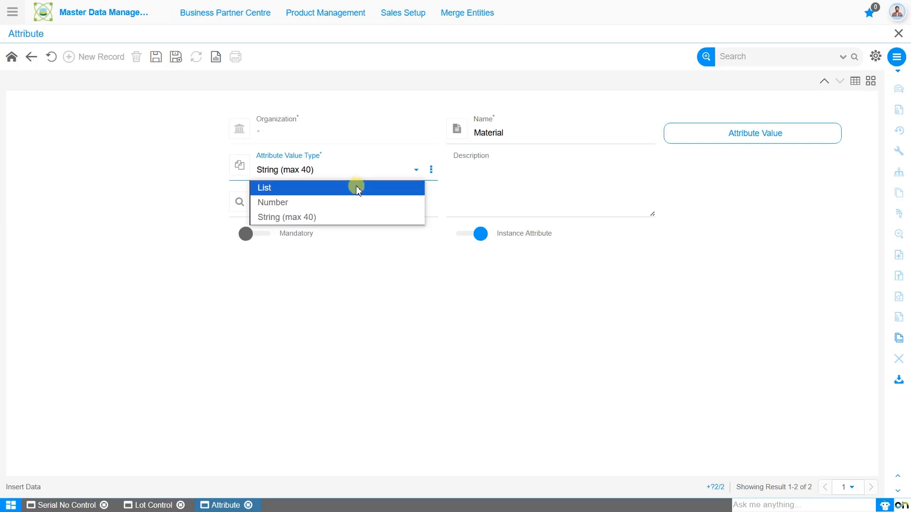
pyautogui.click(358, 189)
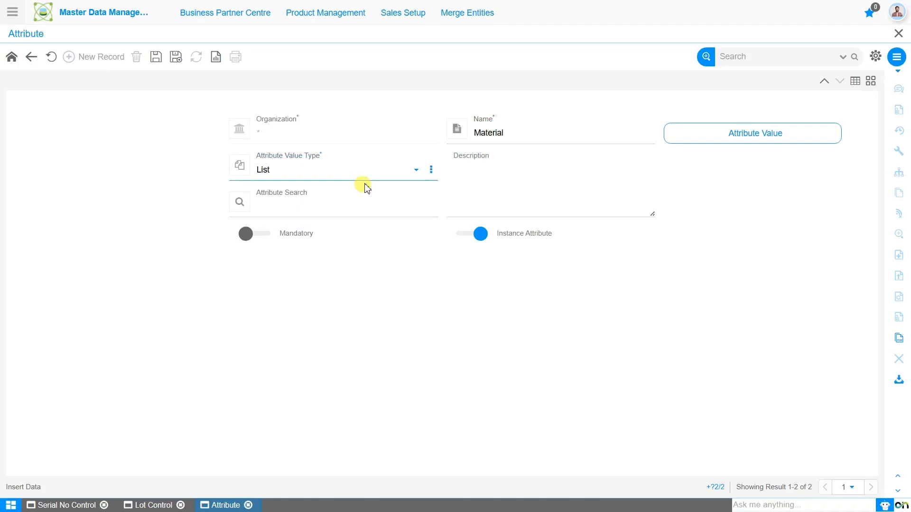
pyautogui.click(156, 59)
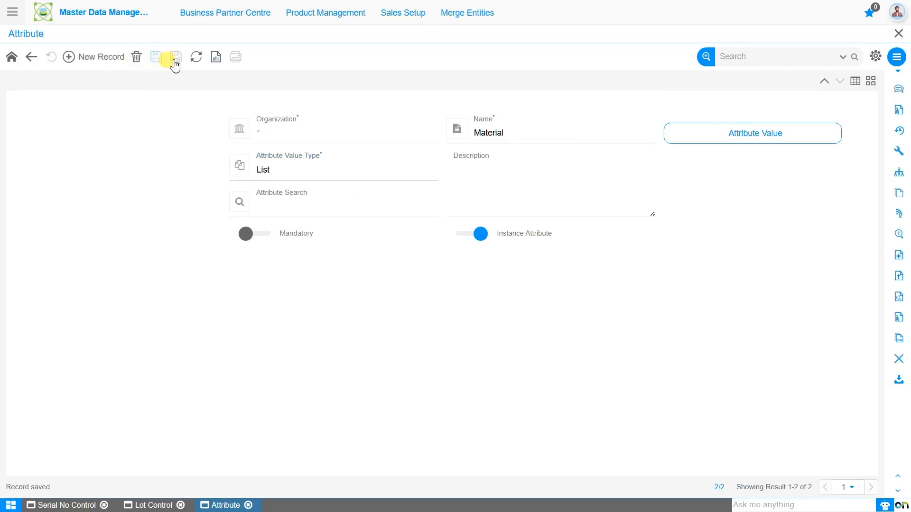
# Add the attribute values Silicon and Leather to the Material attribute, saving each record
pyautogui.click(768, 140)
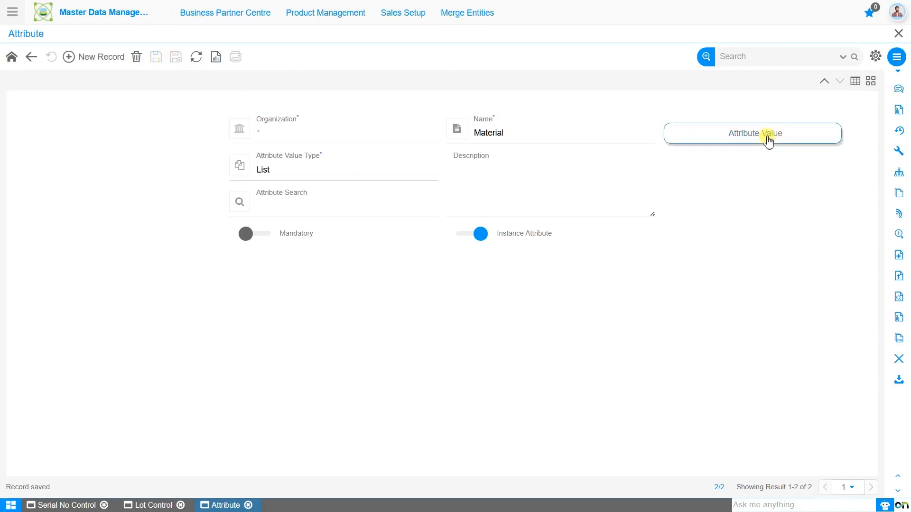
pyautogui.click(109, 63)
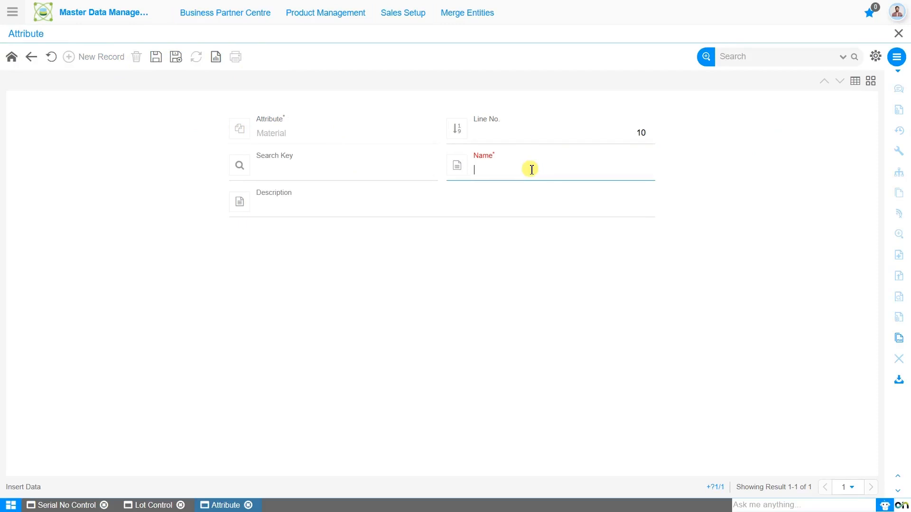
pyautogui.write('Silicon')
pyautogui.click(156, 57)
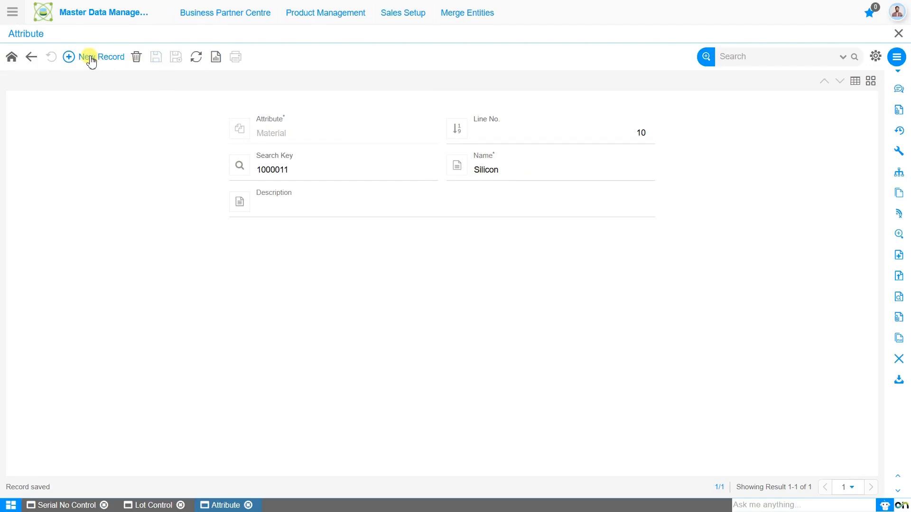
pyautogui.click(92, 61)
pyautogui.click(541, 165)
pyautogui.write('L')
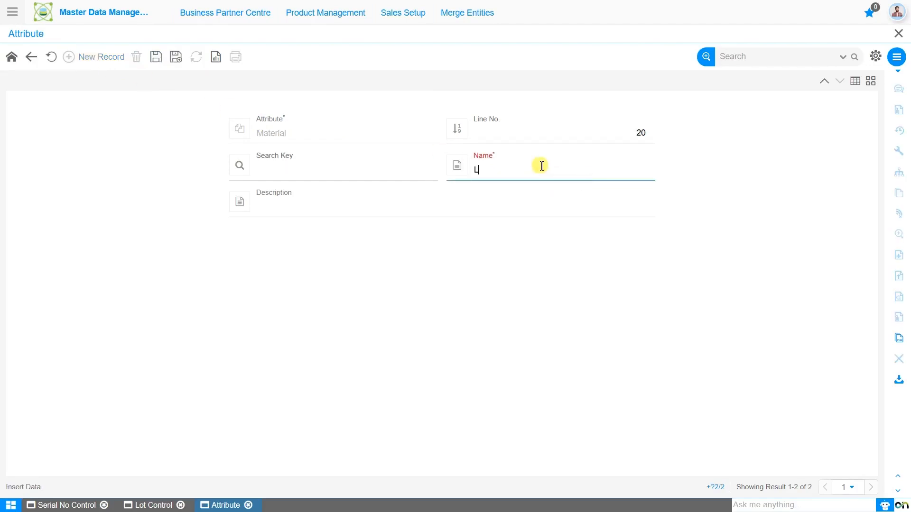
pyautogui.write('eather')
pyautogui.click(158, 61)
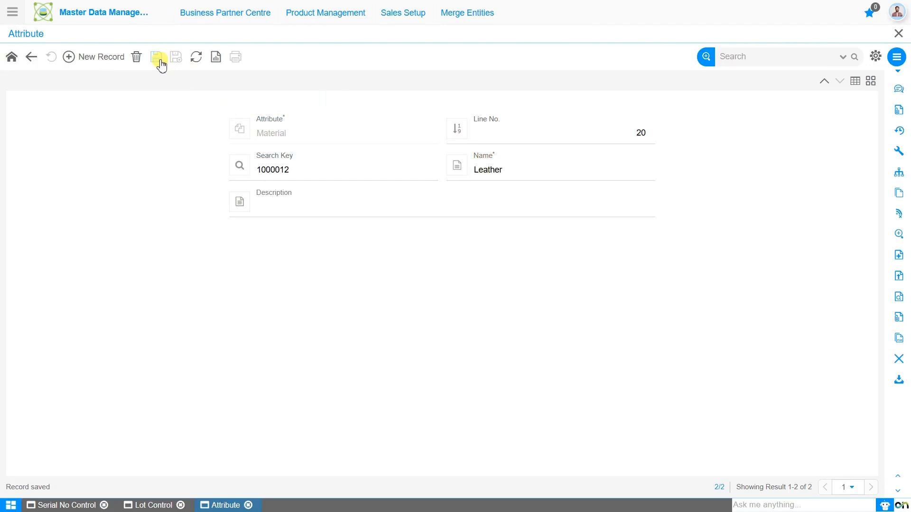
# Return to the Material attribute's parent record, make it mandatory, and save the change
pyautogui.click(14, 59)
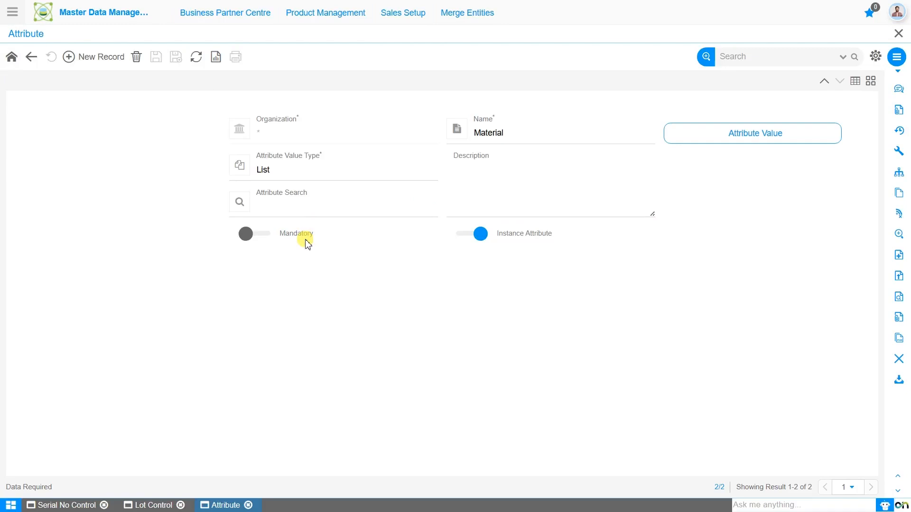
pyautogui.click(260, 235)
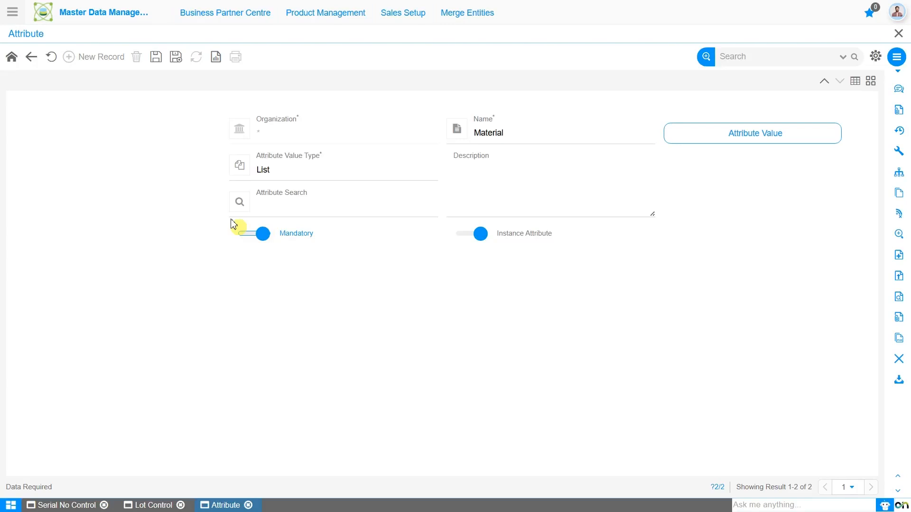
pyautogui.click(158, 58)
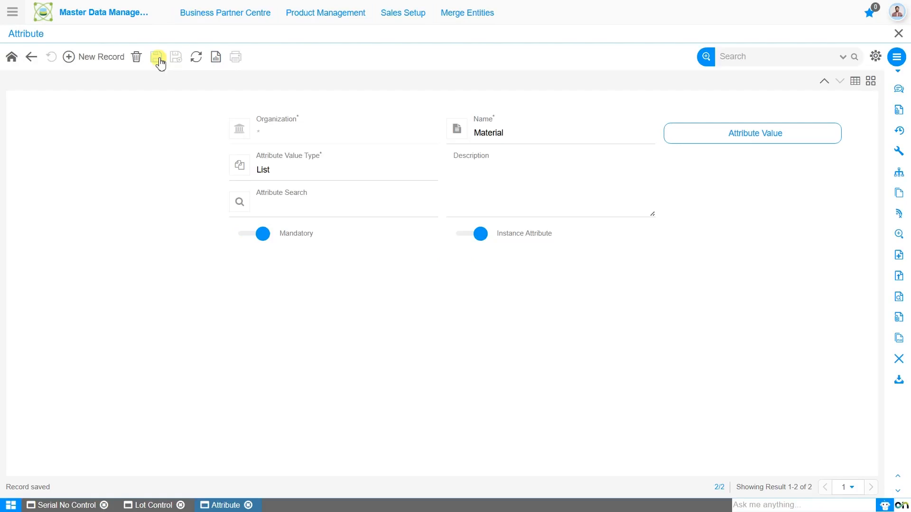
# Create an attribute named Size with value type List and save the record
pyautogui.click(103, 58)
pyautogui.click(545, 138)
pyautogui.write('Size')
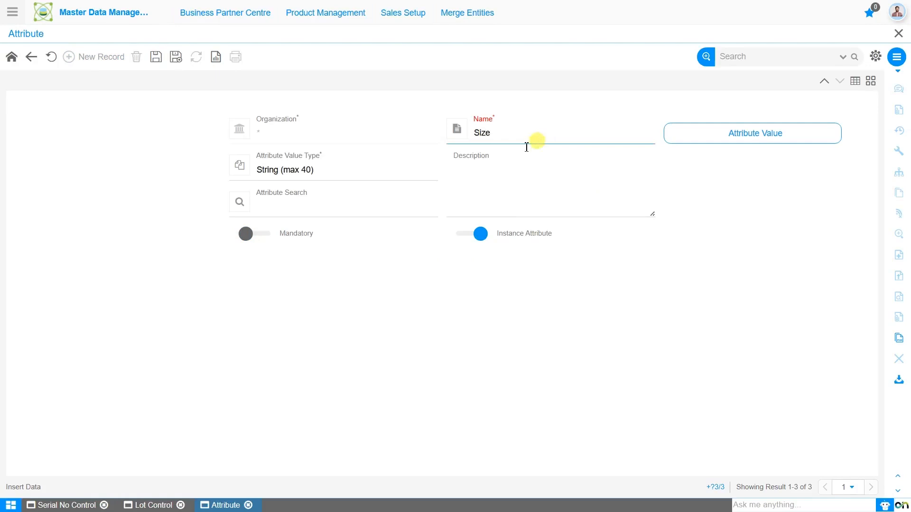
pyautogui.click(349, 171)
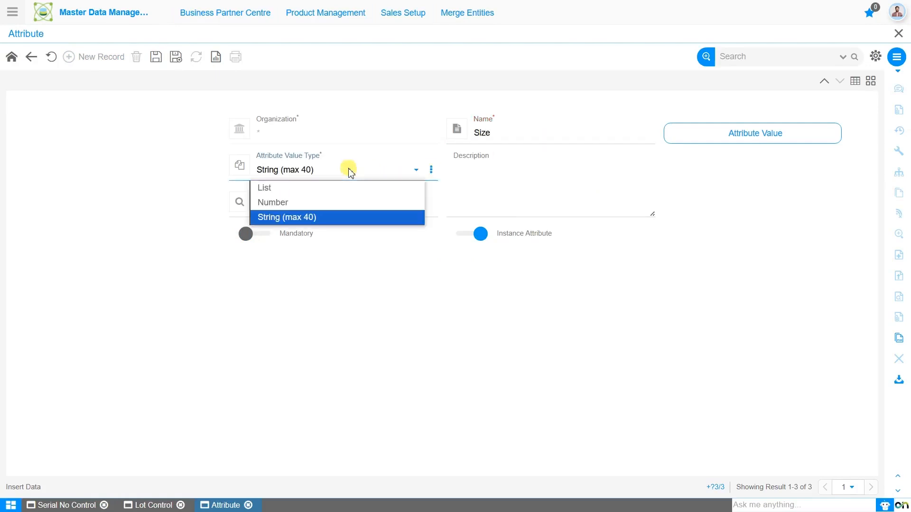
pyautogui.click(354, 192)
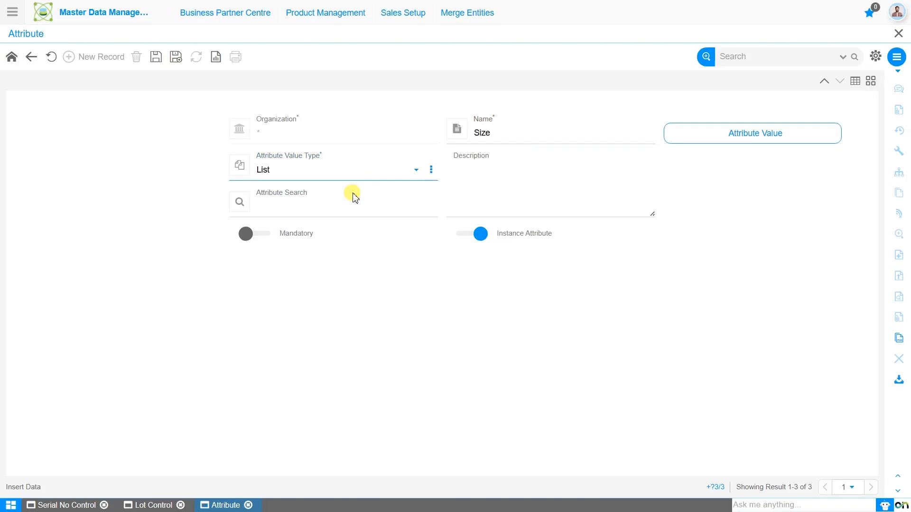
pyautogui.click(158, 58)
# Add the attribute values Large and Medium to the Size attribute, saving each record
pyautogui.click(780, 140)
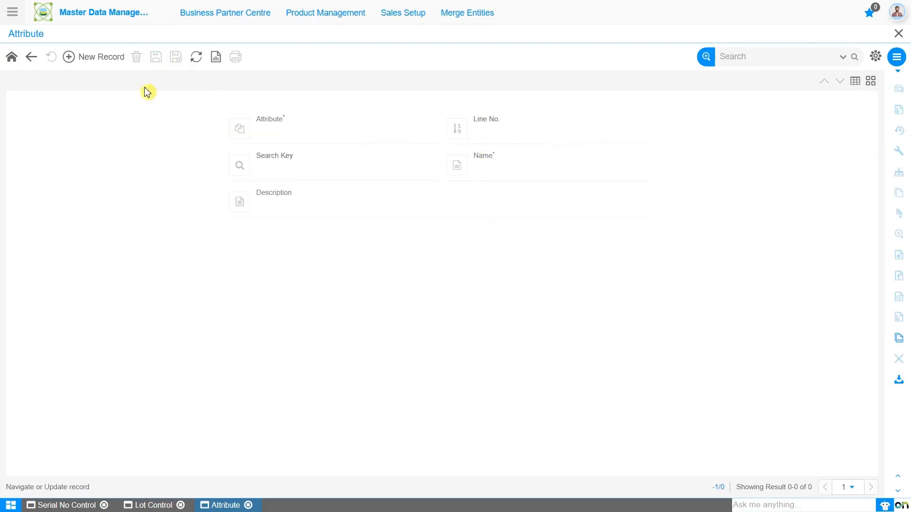
pyautogui.click(102, 60)
pyautogui.click(549, 167)
pyautogui.write('Large')
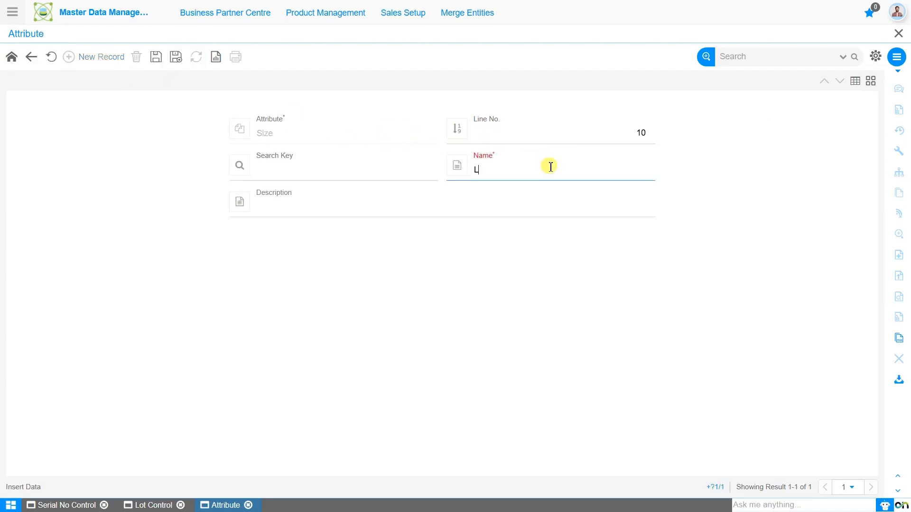
pyautogui.click(154, 57)
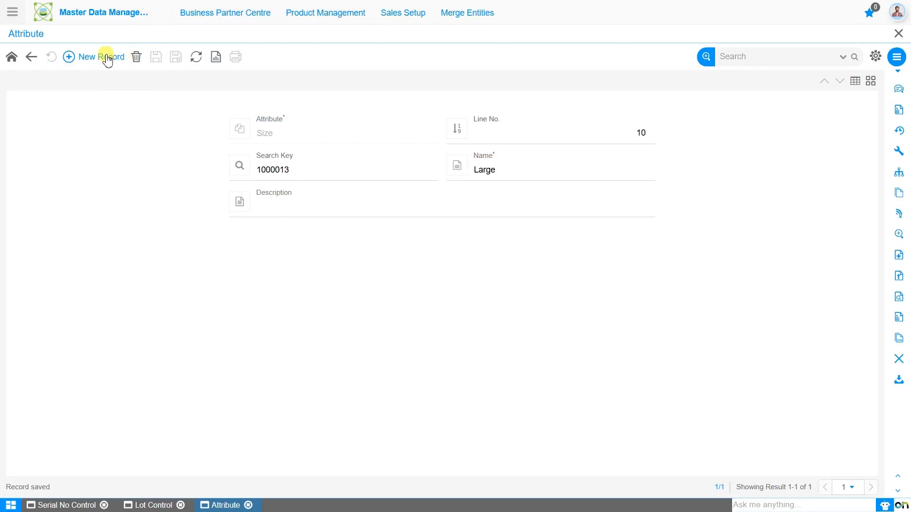
pyautogui.click(107, 57)
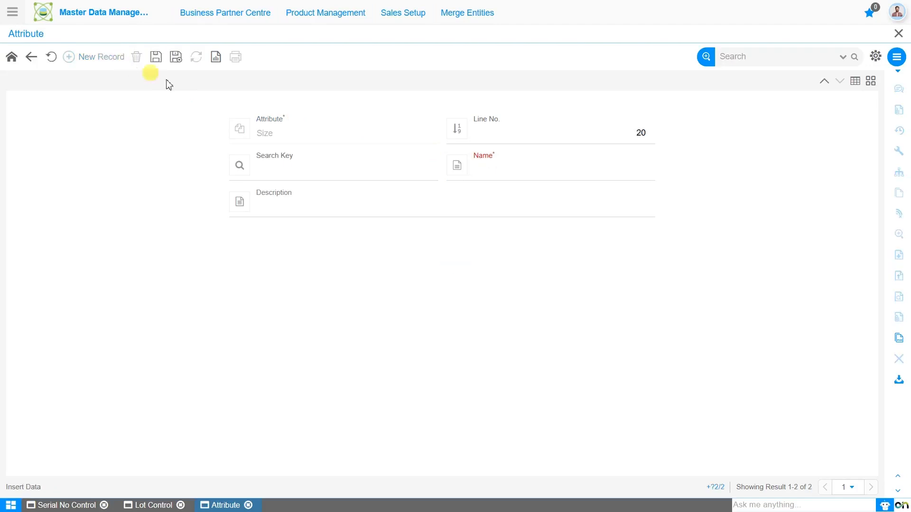
pyautogui.click(512, 171)
pyautogui.write('M')
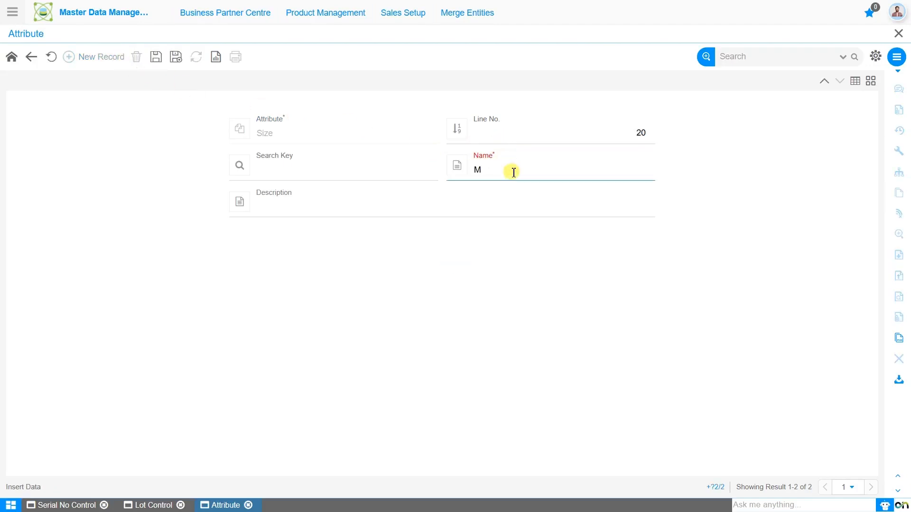
pyautogui.write('edium')
pyautogui.click(156, 56)
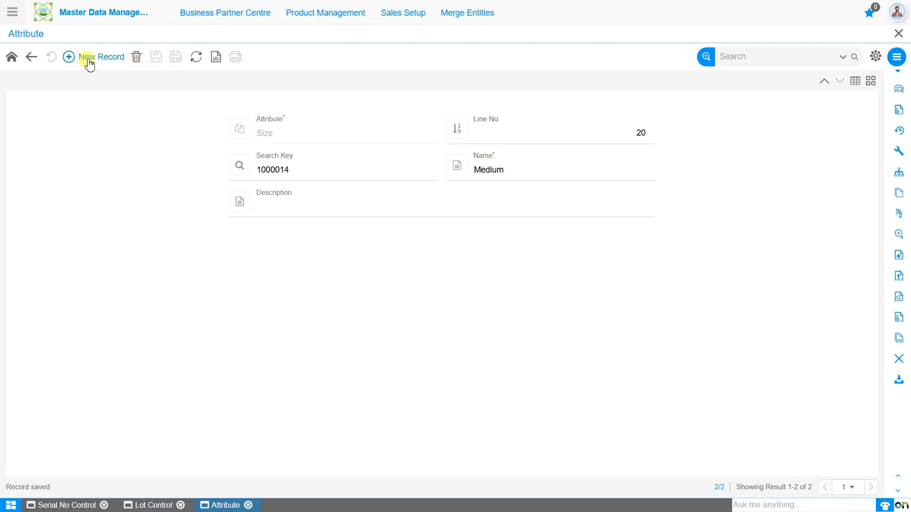
# Add the attribute value Small to the Size attribute, save it, and return to the parent attribute record
pyautogui.click(90, 60)
pyautogui.click(551, 173)
pyautogui.write('Small')
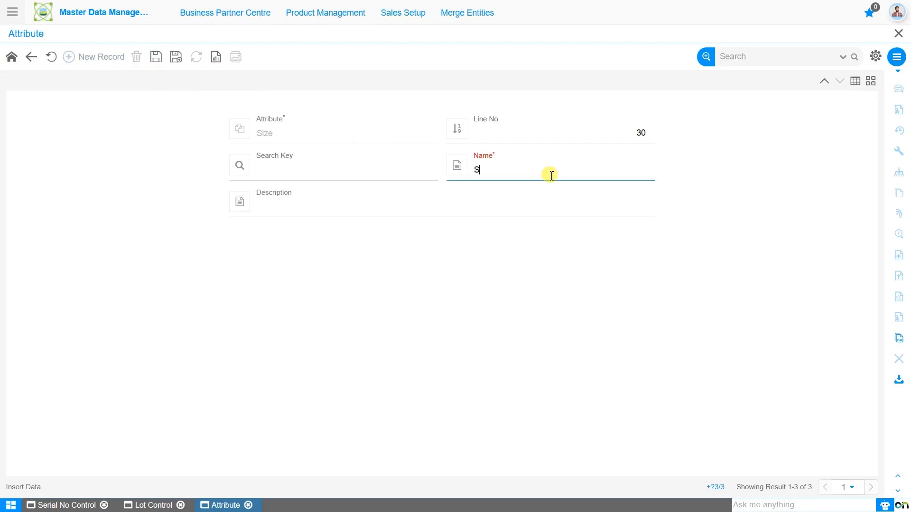
pyautogui.click(175, 58)
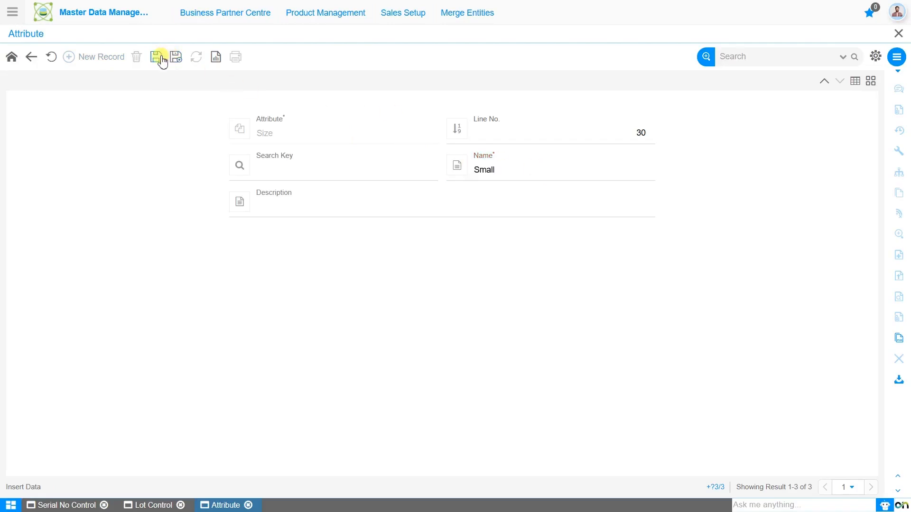
pyautogui.click(13, 57)
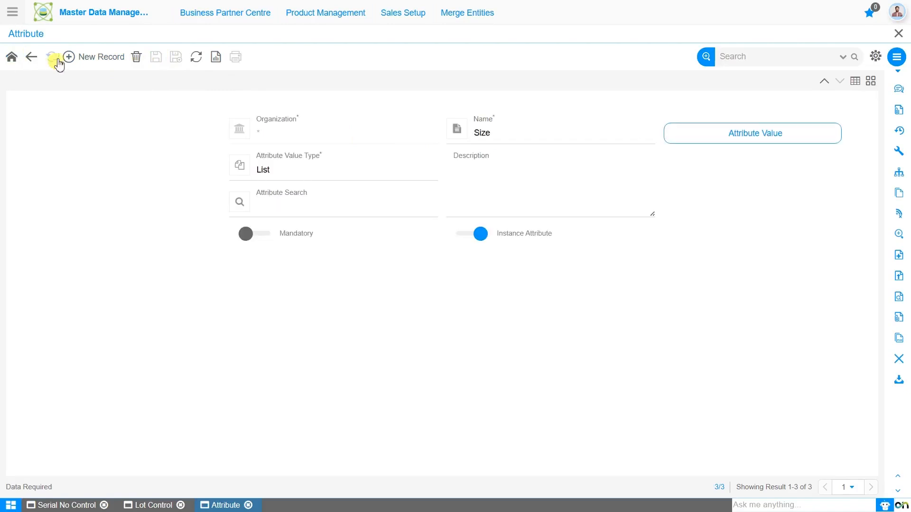
# Create an attribute named String Attribute with value type String (max 40) and save the record
pyautogui.click(88, 58)
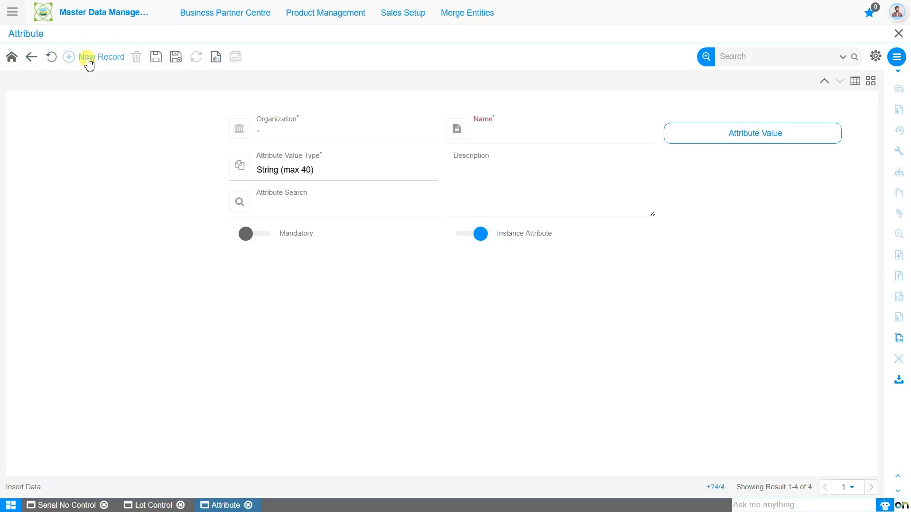
pyautogui.click(489, 139)
pyautogui.write('String Attribute')
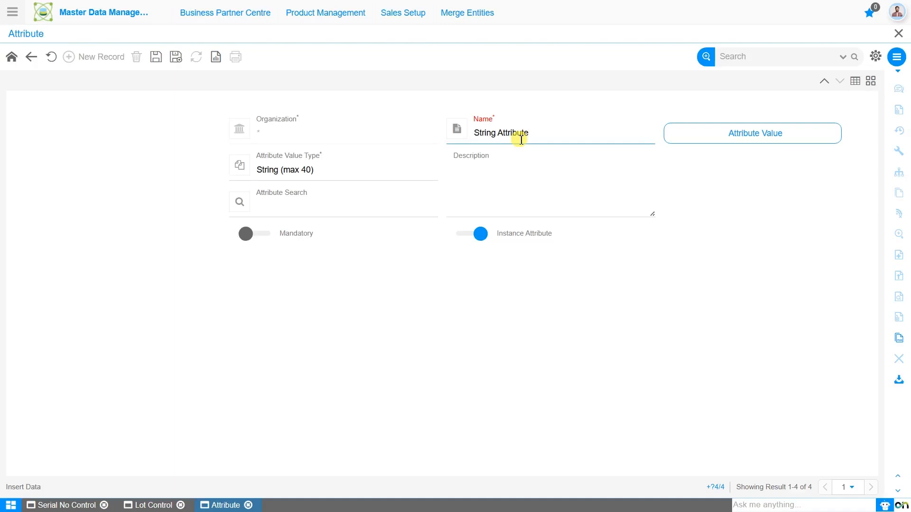
pyautogui.click(158, 61)
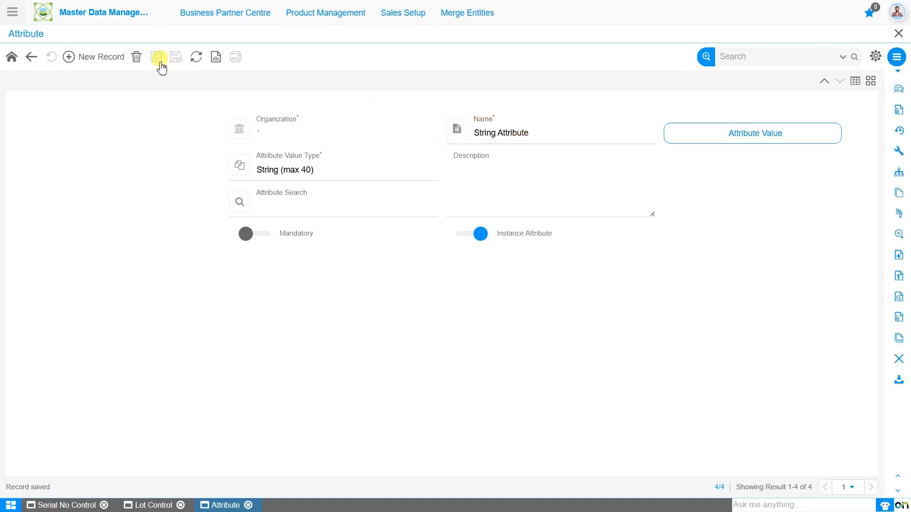
# Create an attribute named Numbering with value type Number and save the record
pyautogui.click(106, 58)
pyautogui.click(363, 170)
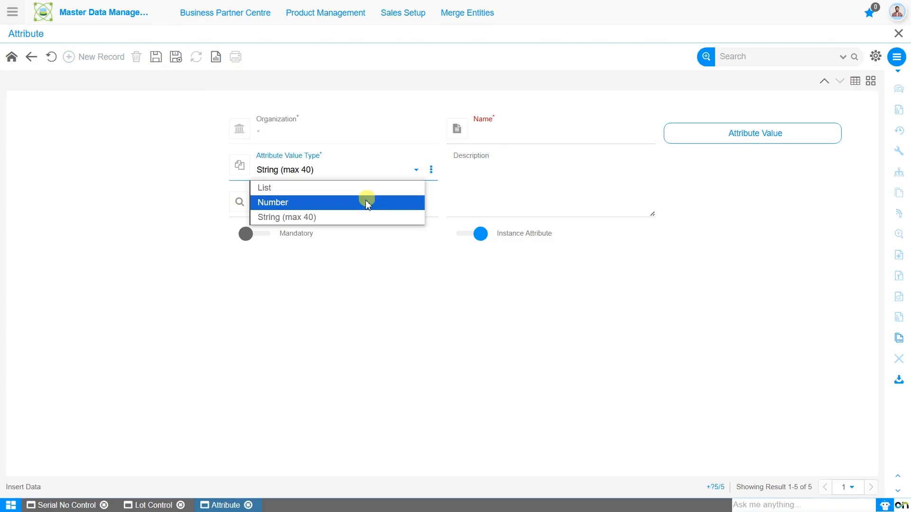
pyautogui.click(367, 203)
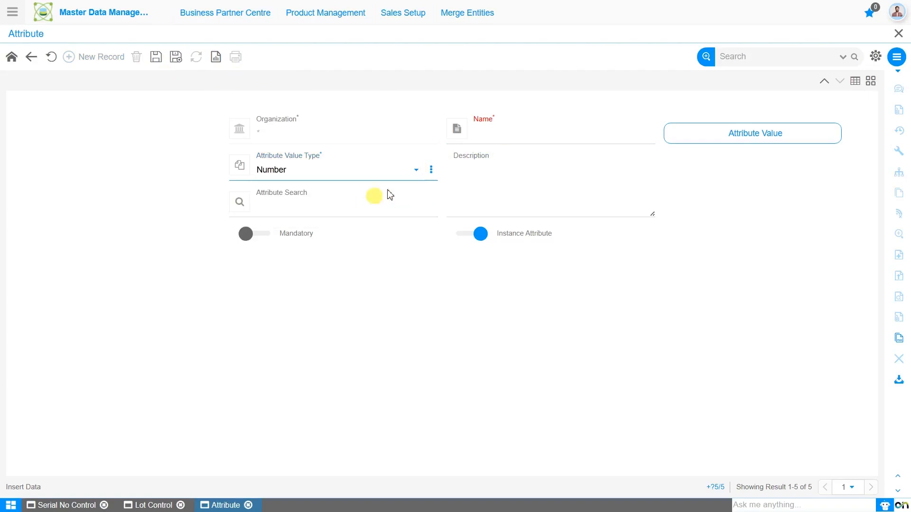
pyautogui.click(503, 133)
pyautogui.write('Numbering')
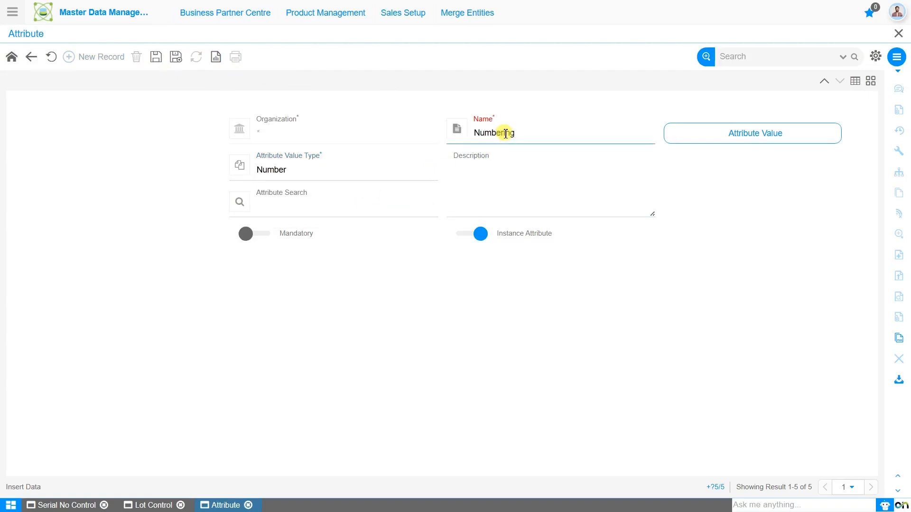
pyautogui.click(160, 62)
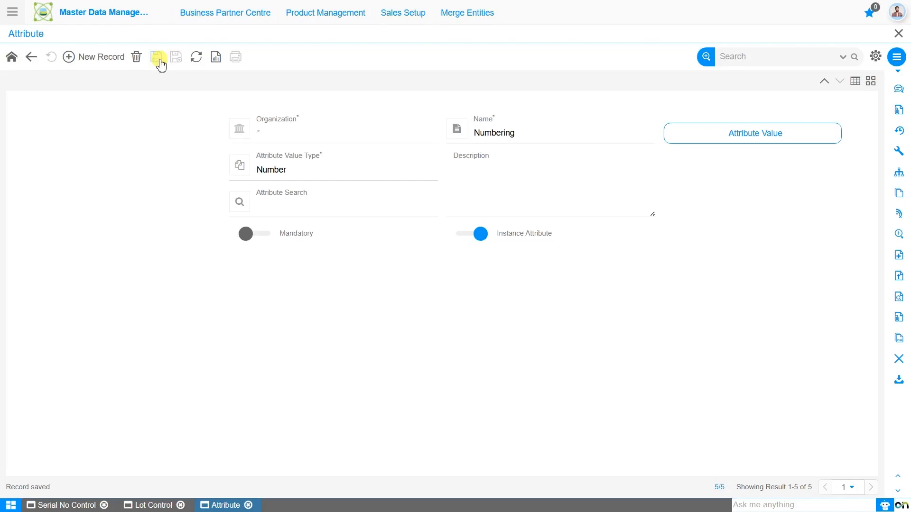
# Create an attribute group named Mobile Case Attributes with mandatory type Always Mandatory and save the record
pyautogui.click(313, 17)
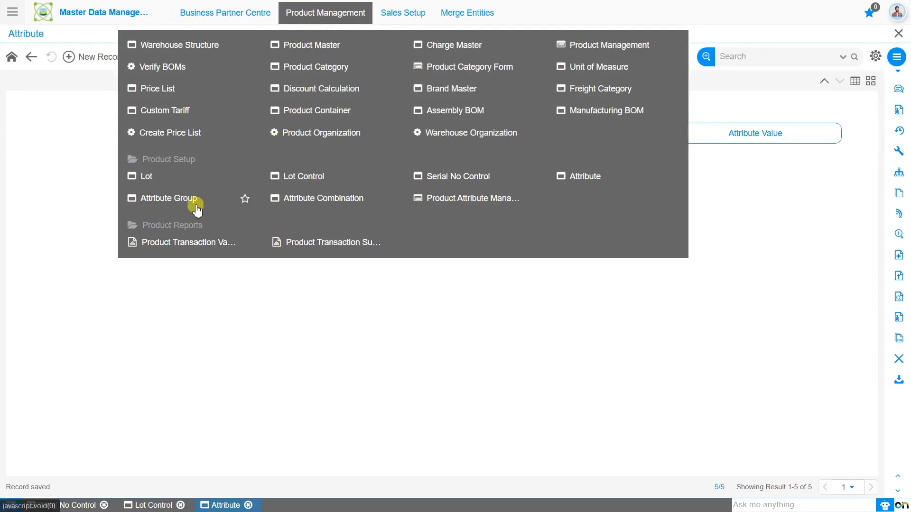
pyautogui.click(168, 198)
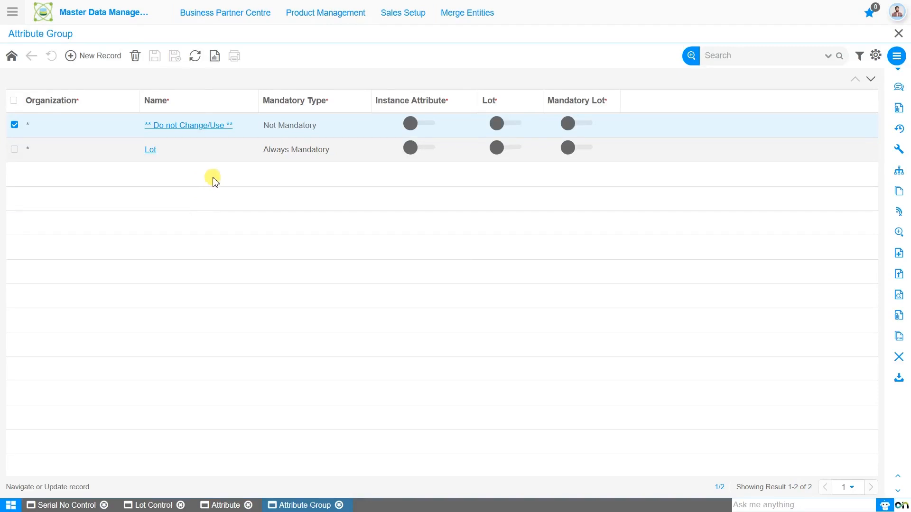
pyautogui.click(84, 62)
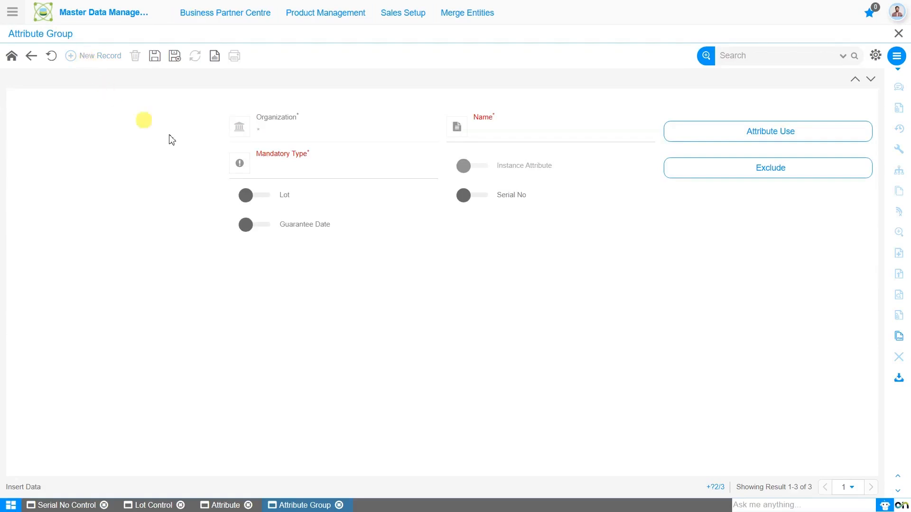
pyautogui.click(521, 138)
pyautogui.write('Mobile C')
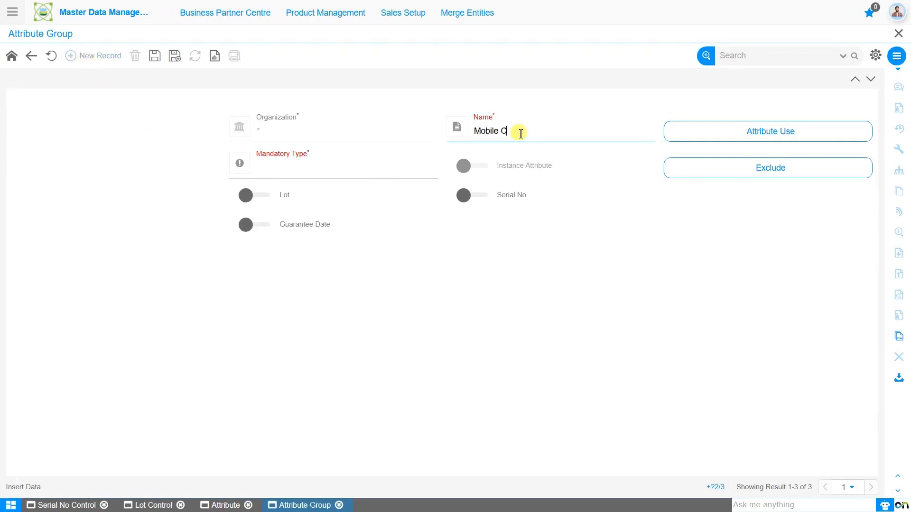
pyautogui.write('ase Attributes')
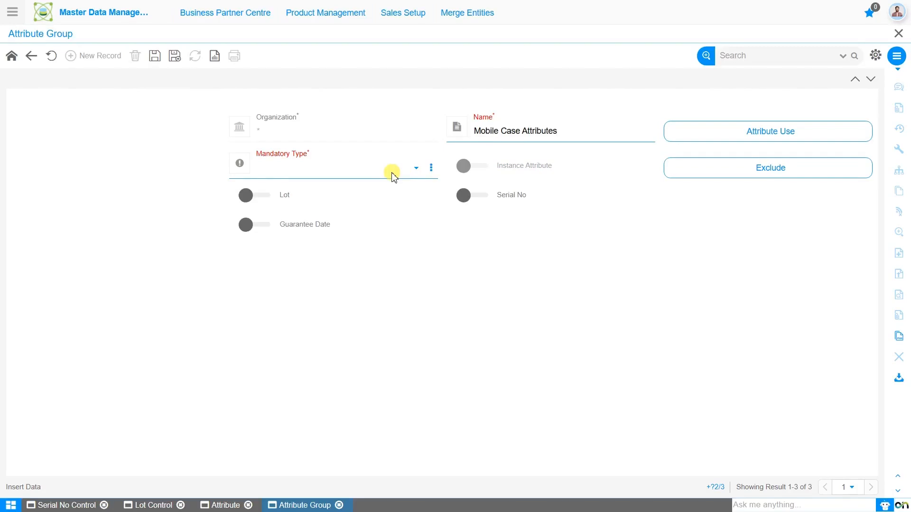
pyautogui.click(393, 177)
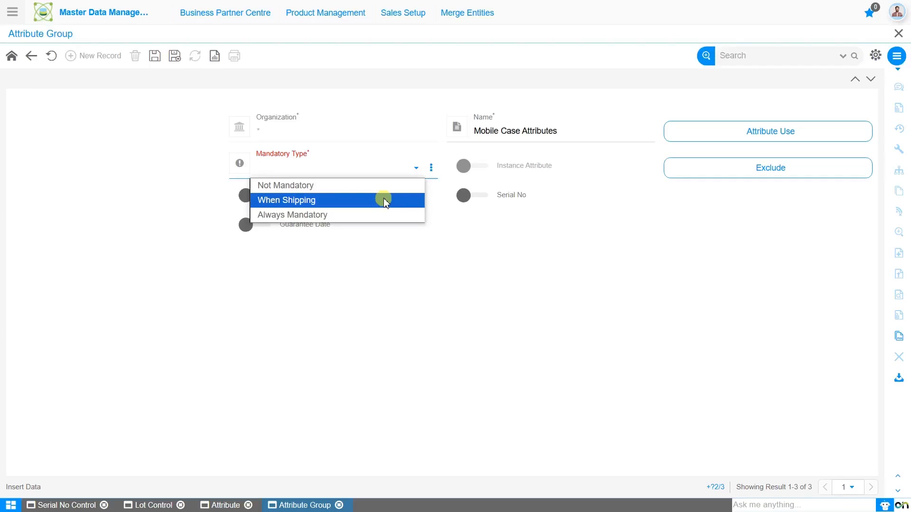
pyautogui.click(385, 201)
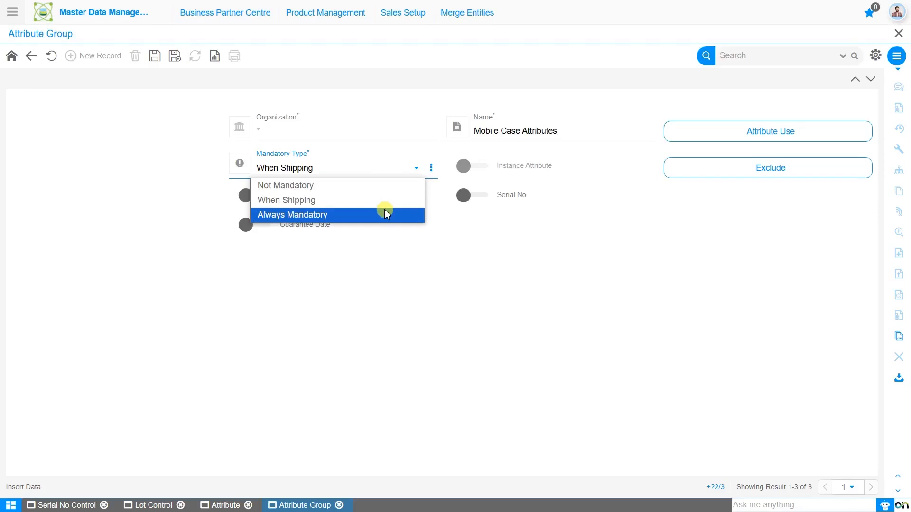
pyautogui.click(385, 215)
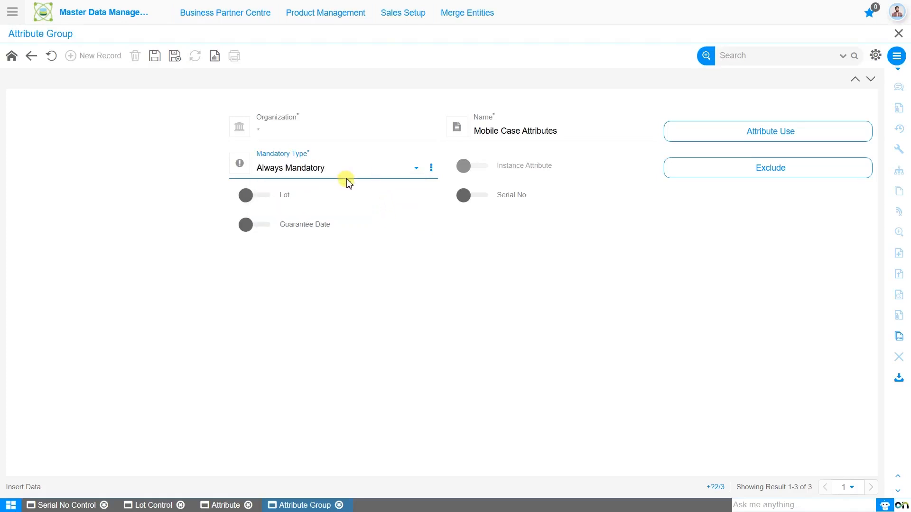
pyautogui.click(155, 58)
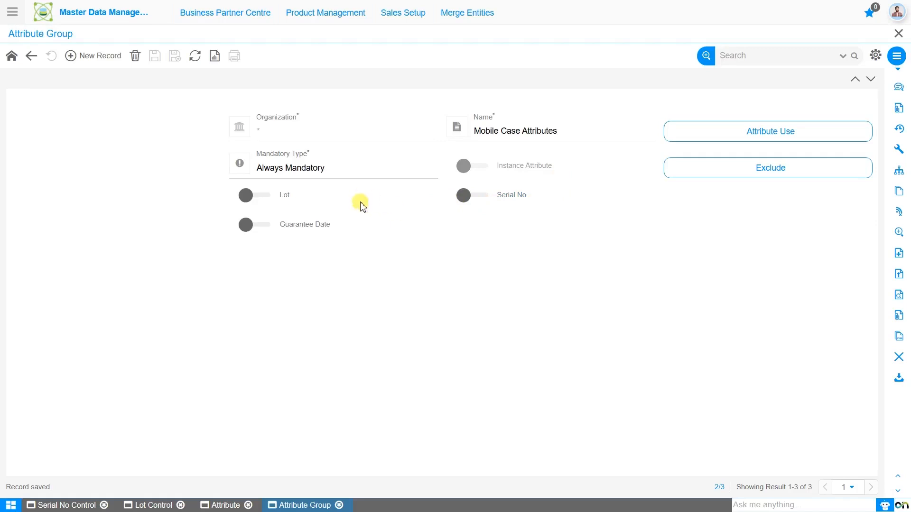
# Enable Lot for the Mobile Case Attributes group, assign the Mobile Case Lot control, and save
pyautogui.click(266, 198)
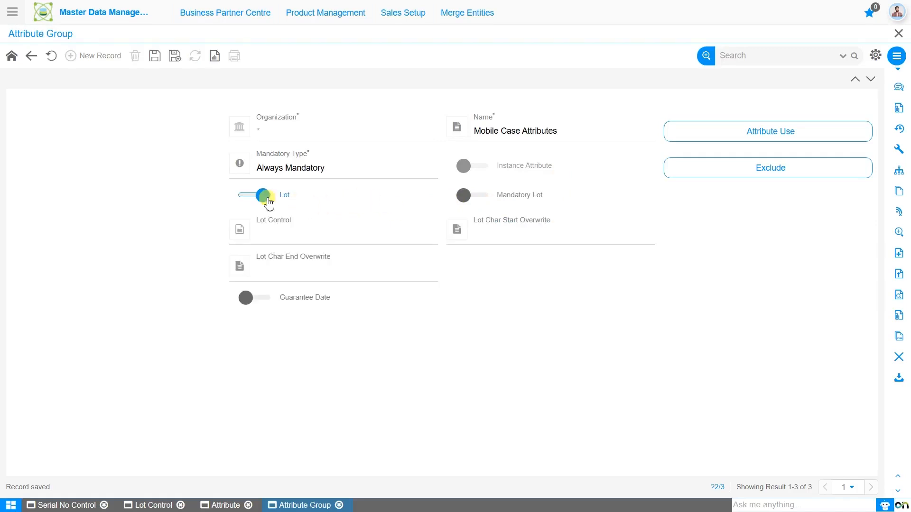
pyautogui.click(307, 234)
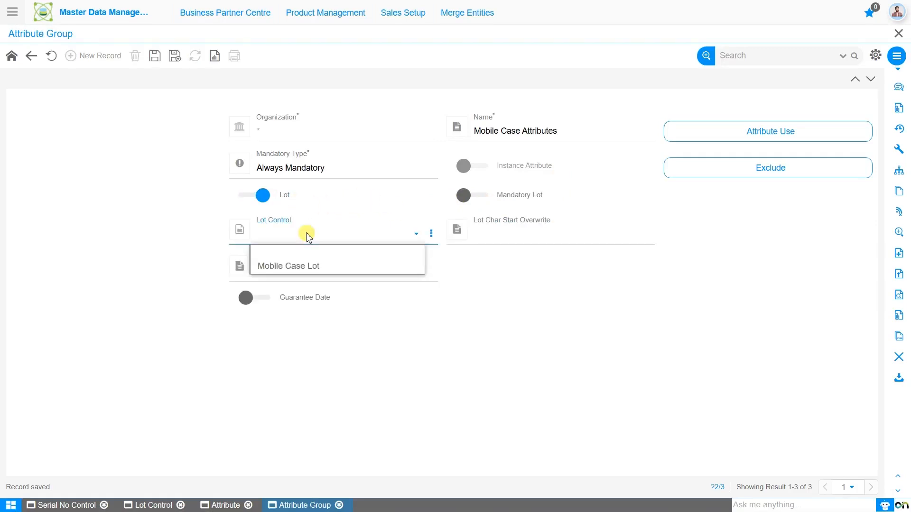
pyautogui.click(322, 264)
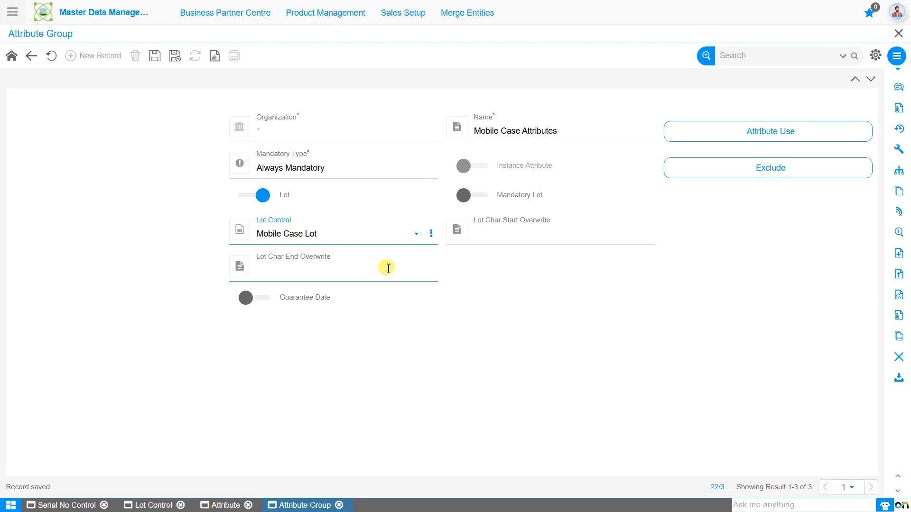
pyautogui.click(157, 58)
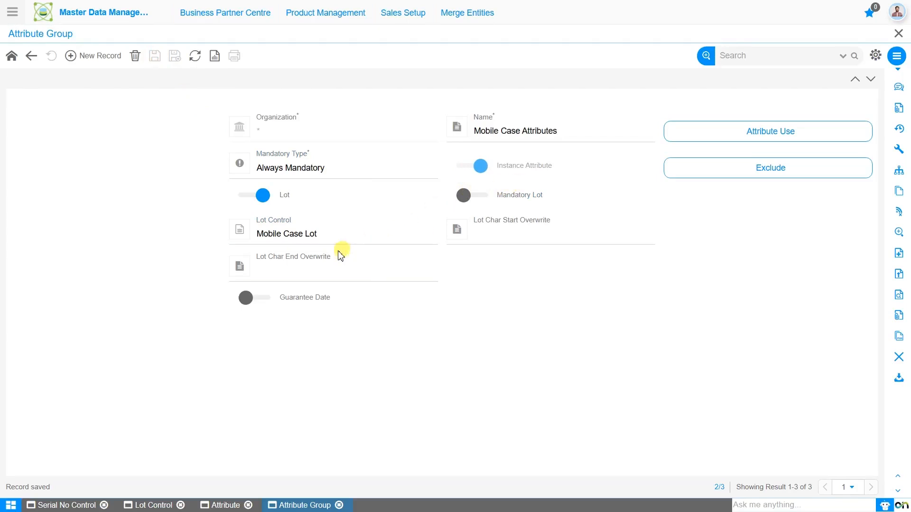
# Enable Guarantee Date and Mandatory Lot for the Mobile Case Attributes group and save the record
pyautogui.click(263, 299)
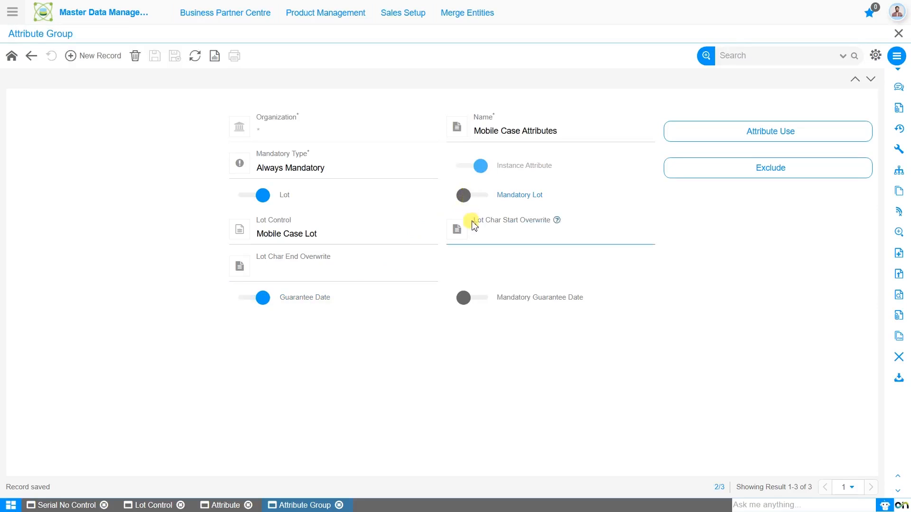
pyautogui.click(476, 202)
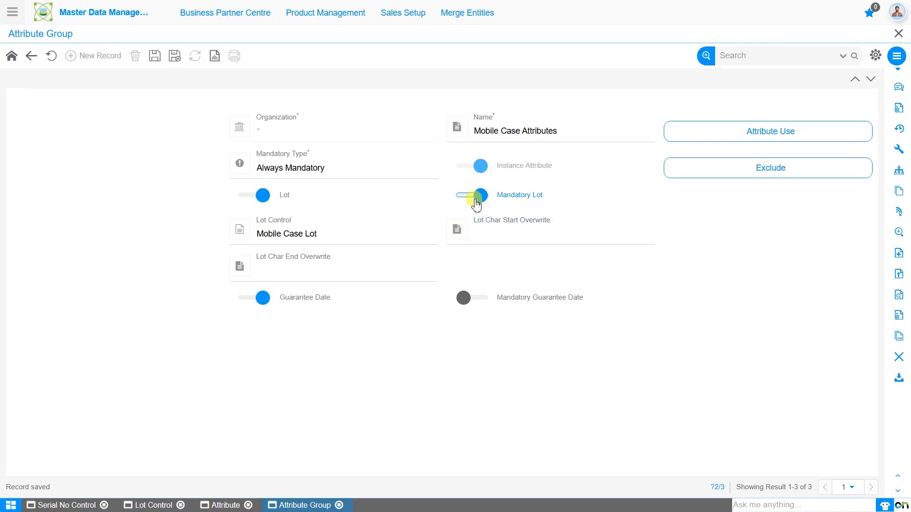
pyautogui.click(155, 56)
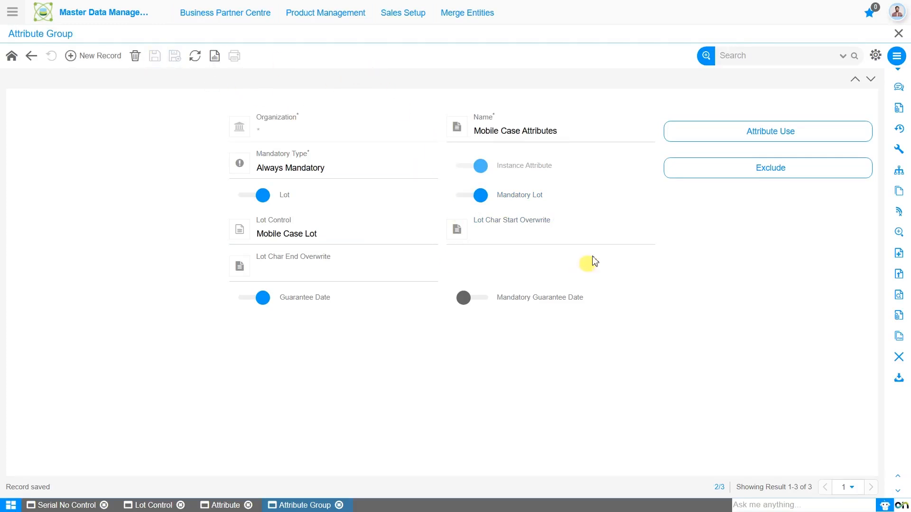
# Add the Color and Material attributes to the Mobile Case Attributes group's attribute use, saving each record
pyautogui.click(756, 141)
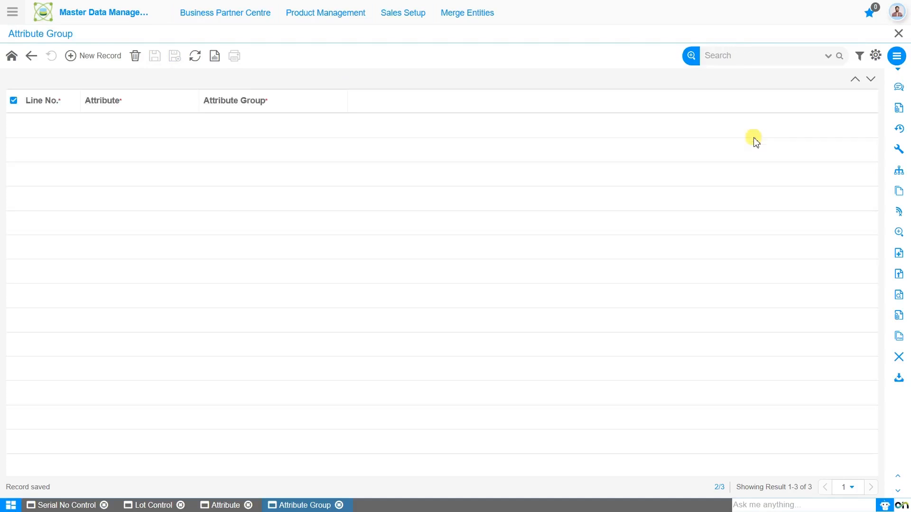
pyautogui.click(91, 59)
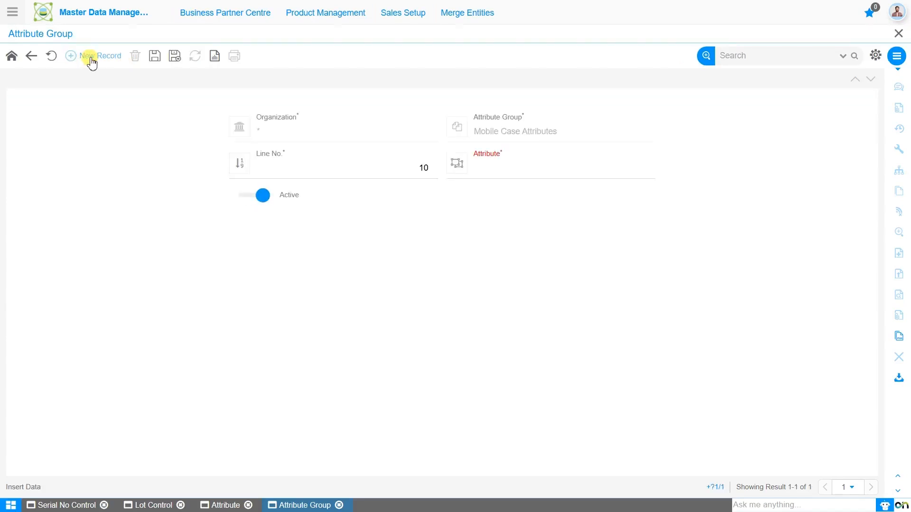
pyautogui.click(543, 171)
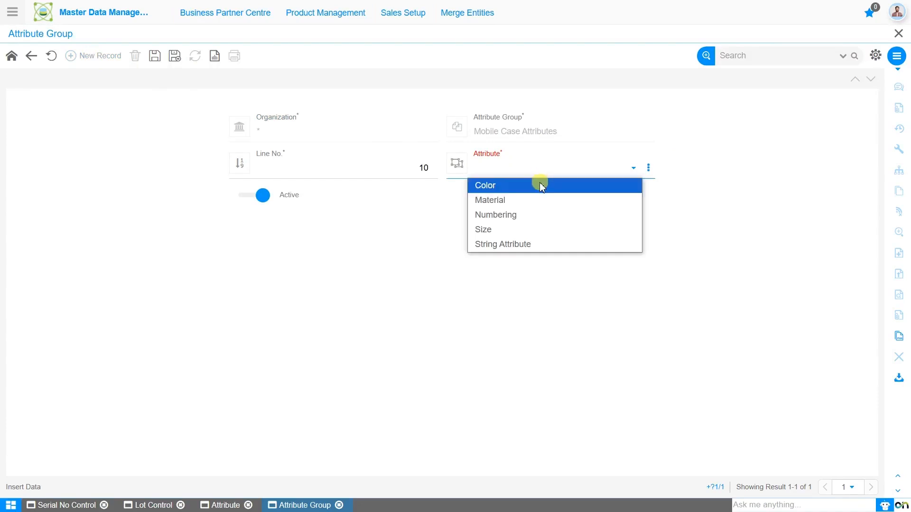
pyautogui.click(539, 184)
pyautogui.click(156, 56)
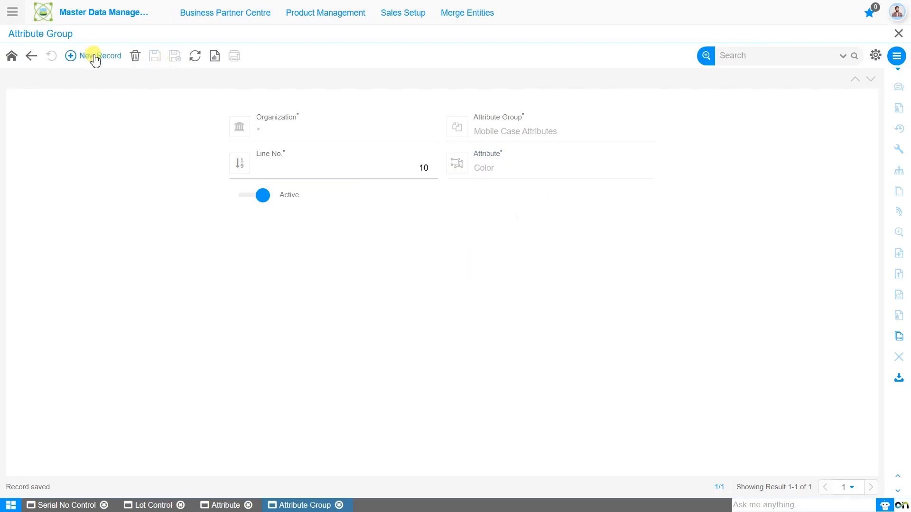
pyautogui.click(95, 57)
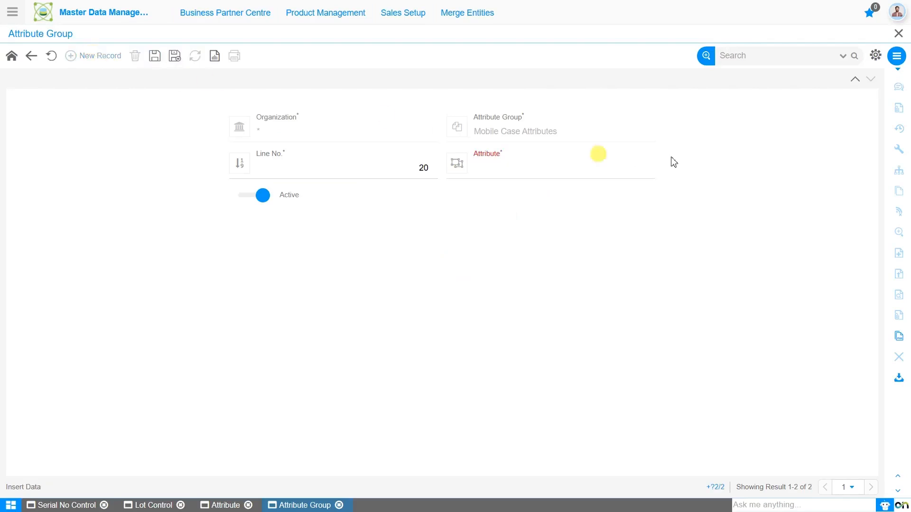
pyautogui.click(591, 170)
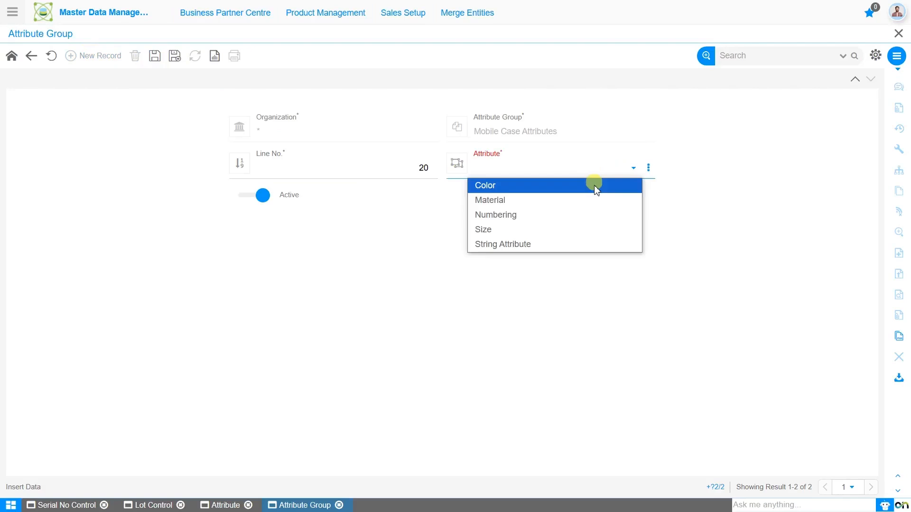
pyautogui.click(592, 199)
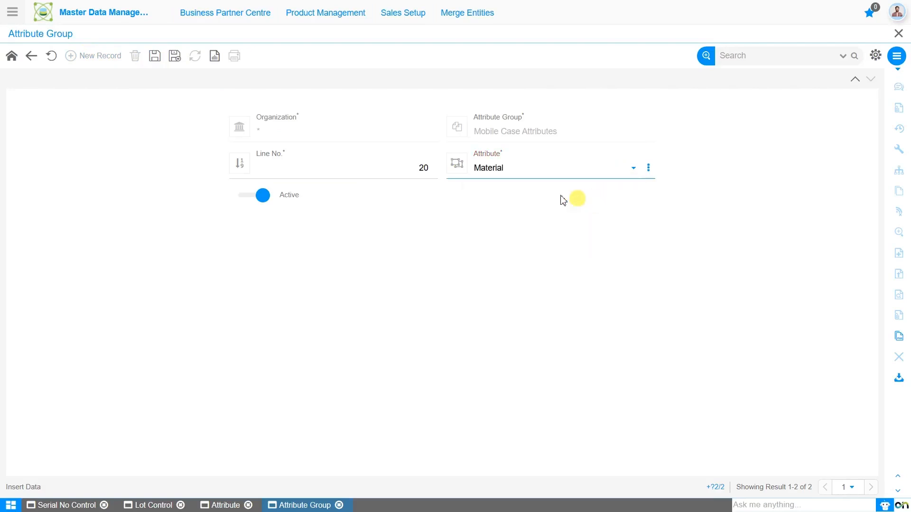
pyautogui.click(174, 59)
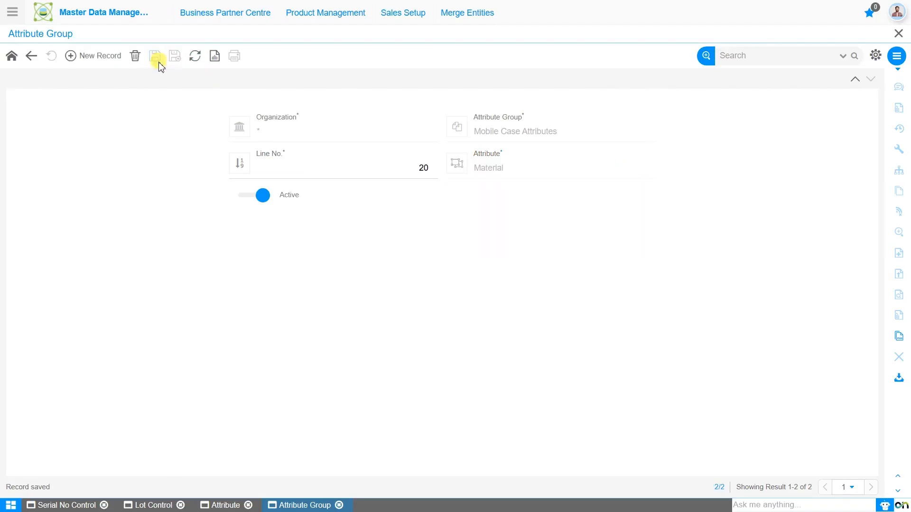
# Add the Numbering and Size attributes to the Mobile Case Attributes group's attribute use, saving each record
pyautogui.click(102, 57)
pyautogui.click(526, 173)
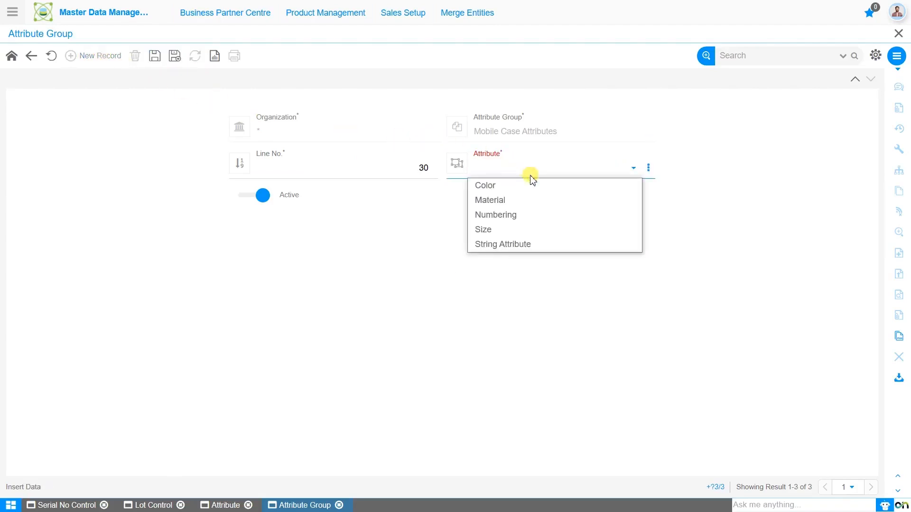
pyautogui.click(529, 216)
pyautogui.click(157, 61)
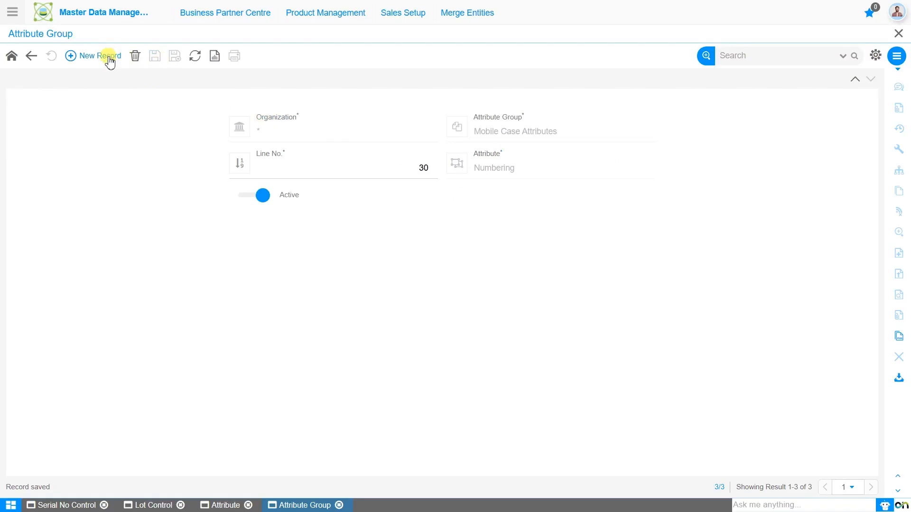
pyautogui.click(109, 61)
pyautogui.click(536, 168)
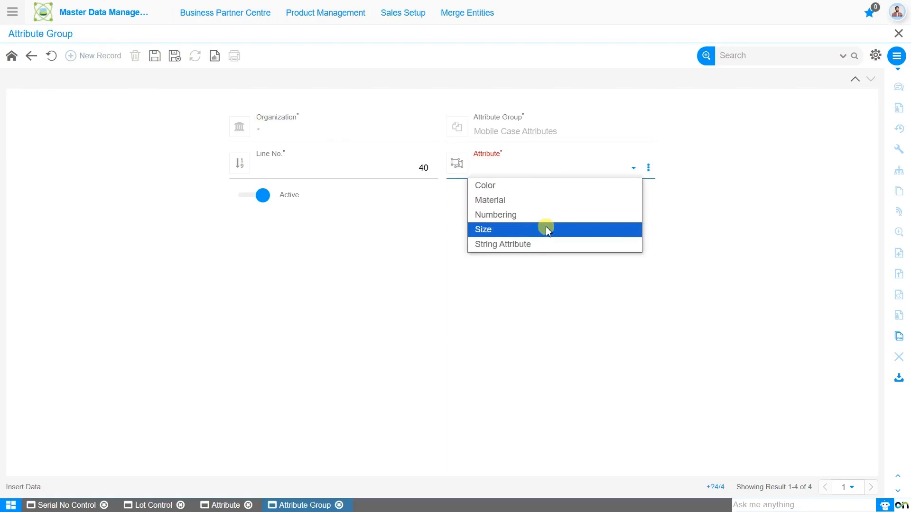
pyautogui.click(547, 230)
pyautogui.click(156, 57)
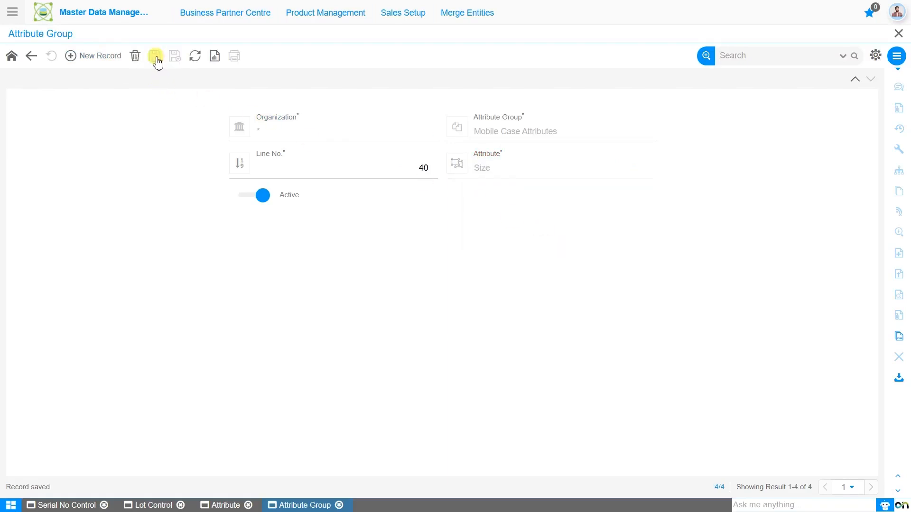
# Add and save String Attribute in the Mobile Case Attributes group's attribute use, and return to the group's main record
pyautogui.click(116, 58)
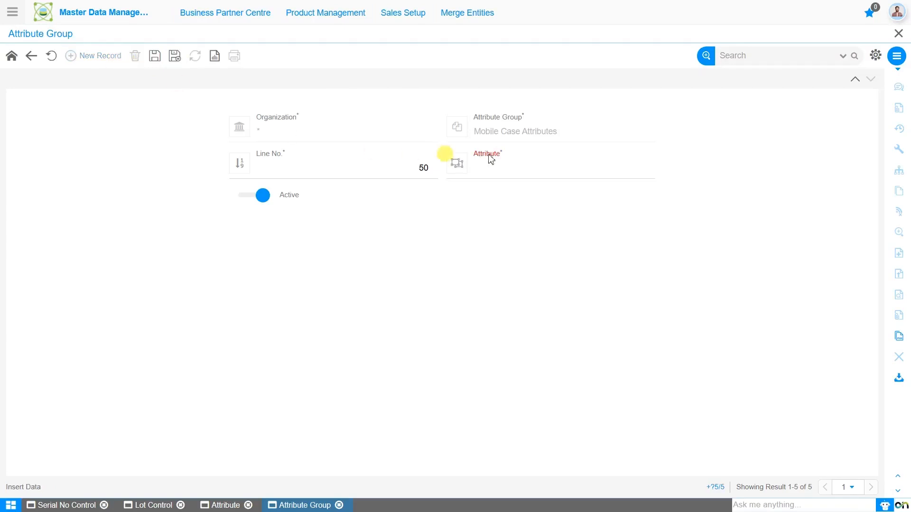
pyautogui.click(540, 170)
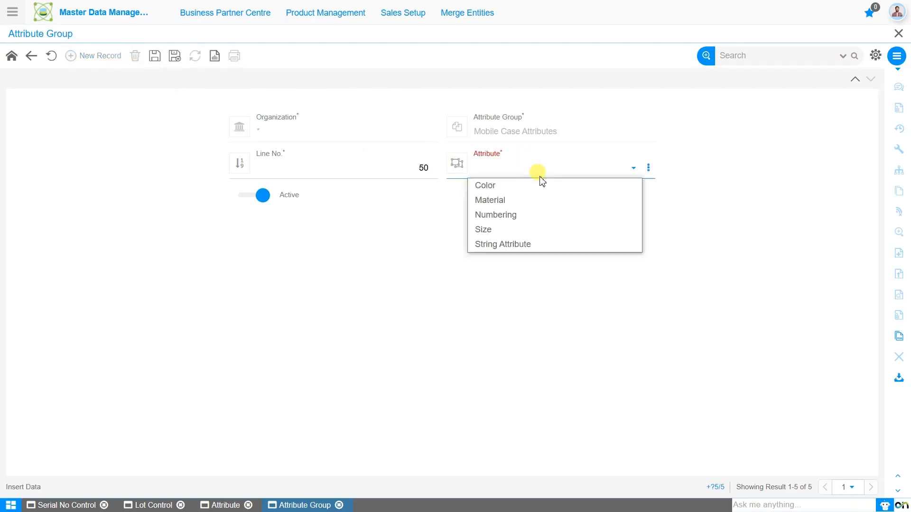
pyautogui.click(554, 243)
pyautogui.click(157, 58)
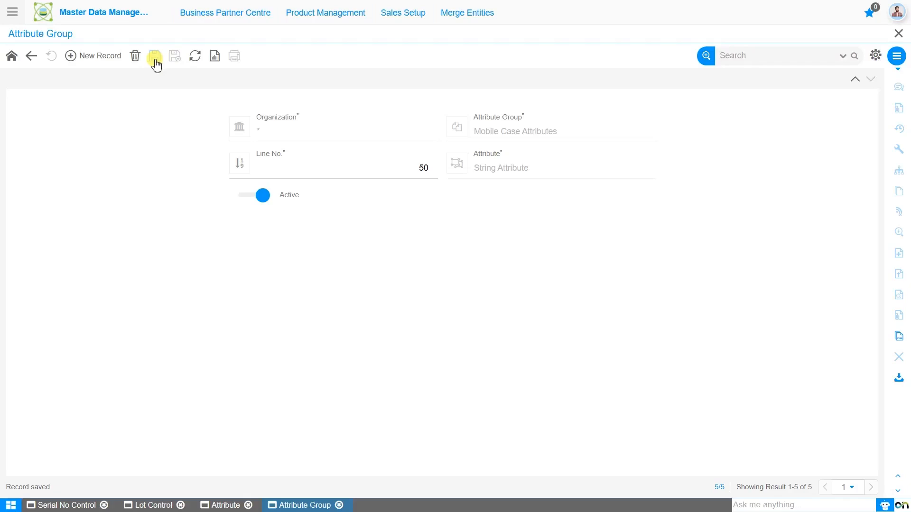
pyautogui.click(17, 63)
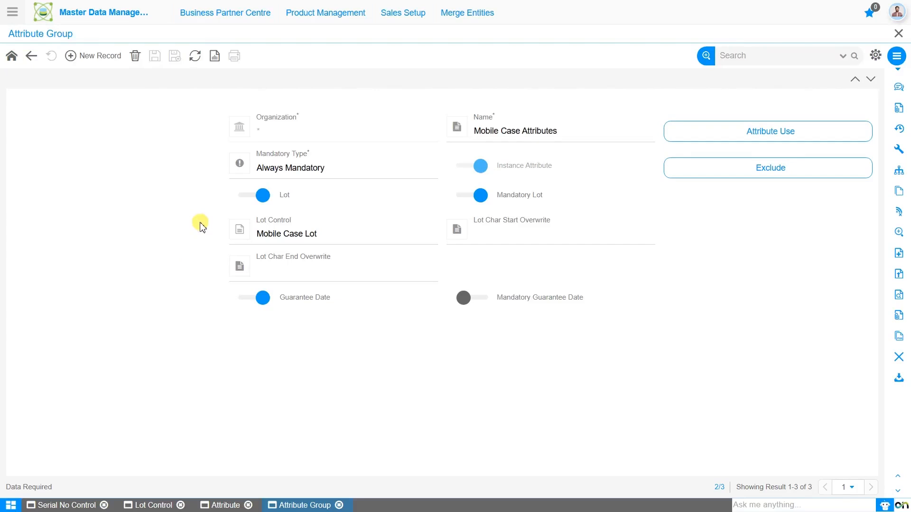
# Assign the Mobile Case Attributes group to the Flap Leather Case product in Product Master and save the record
pyautogui.click(334, 17)
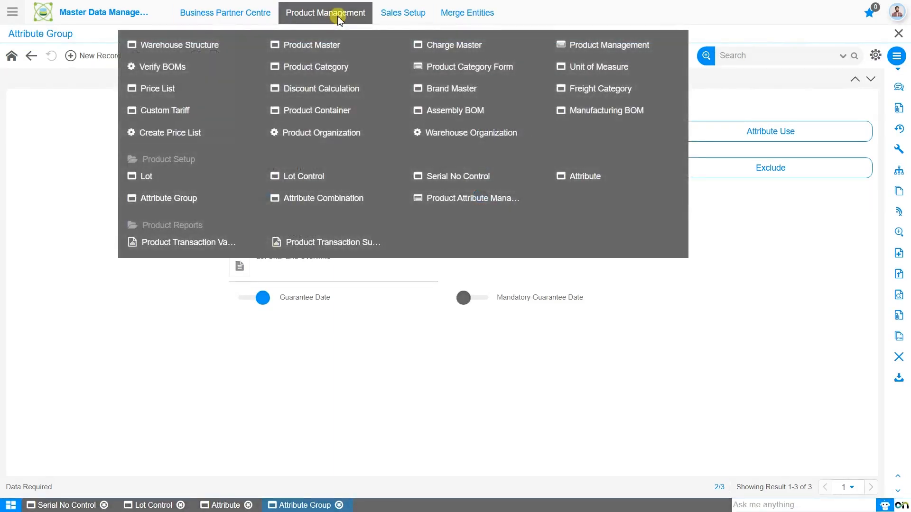
pyautogui.click(323, 55)
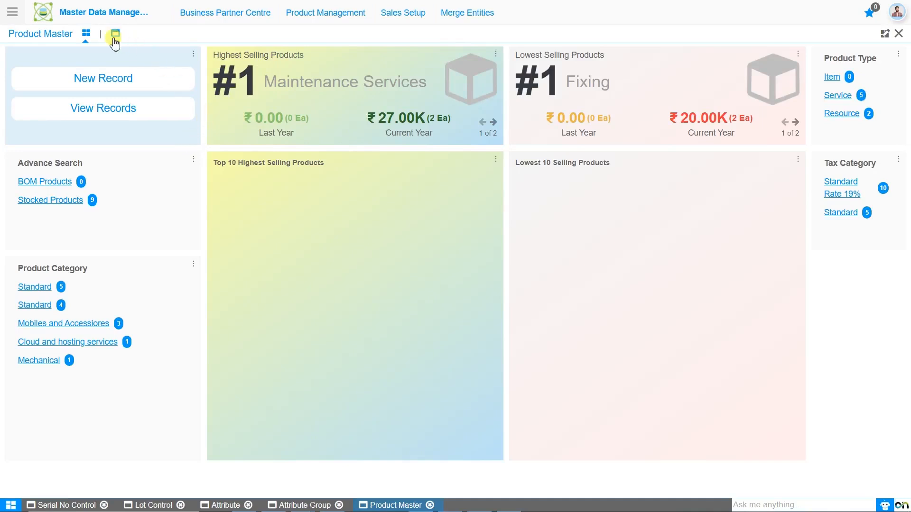
pyautogui.click(115, 42)
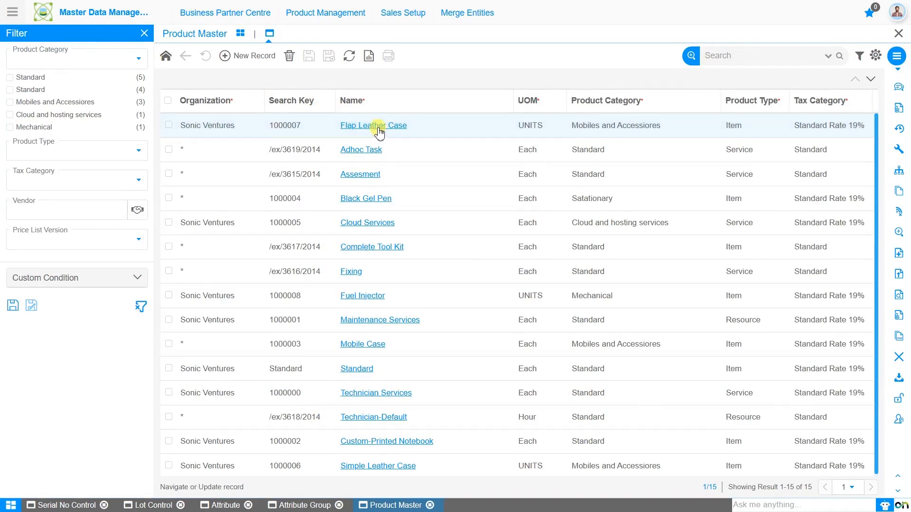
pyautogui.click(378, 134)
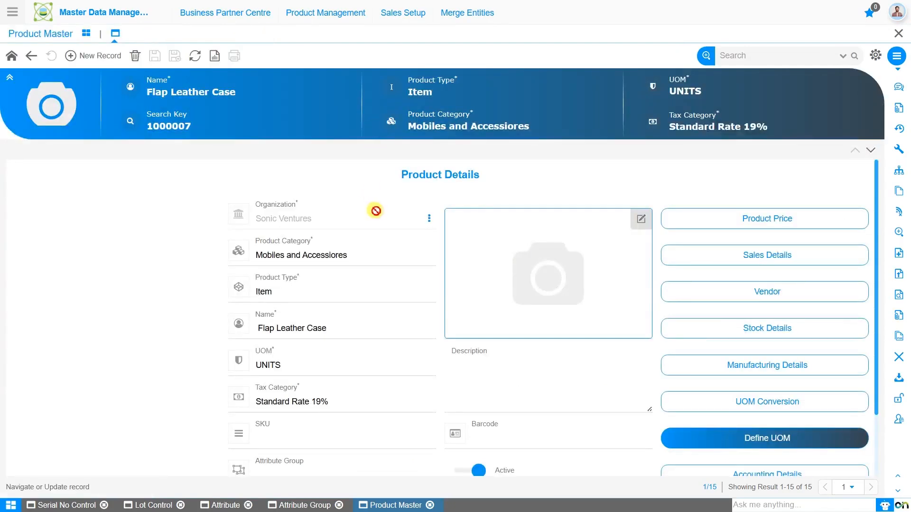
pyautogui.scroll(-2, 380, 212)
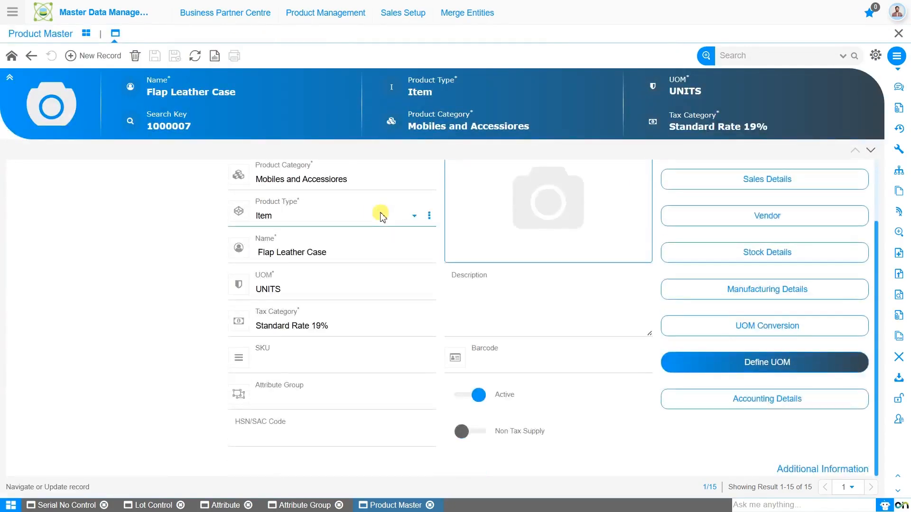
pyautogui.click(369, 407)
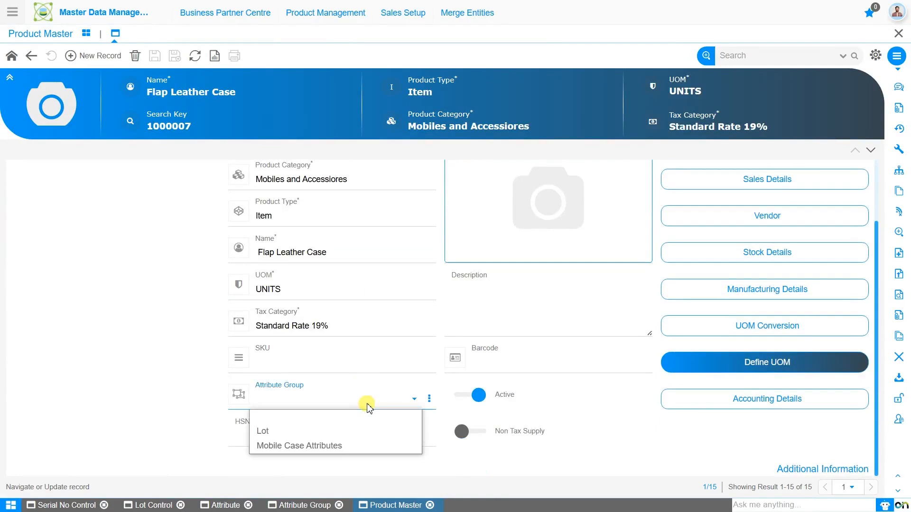
pyautogui.click(375, 447)
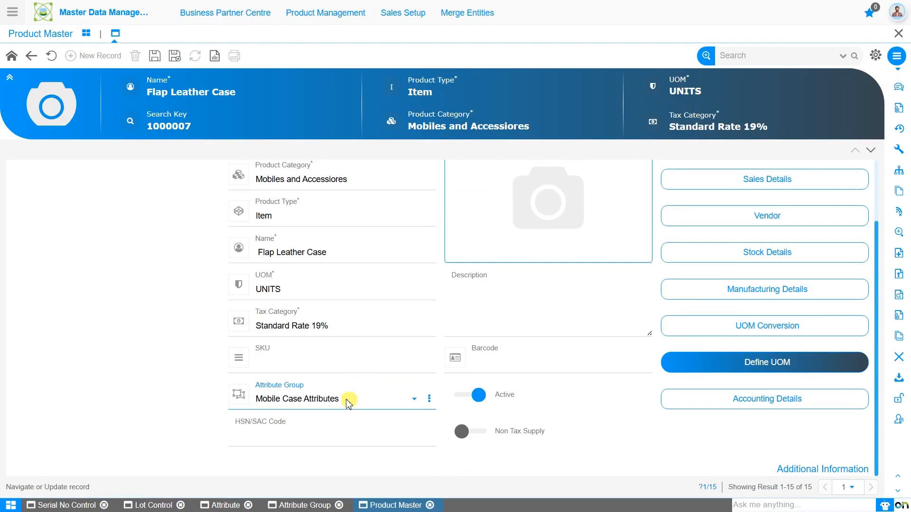
pyautogui.click(155, 56)
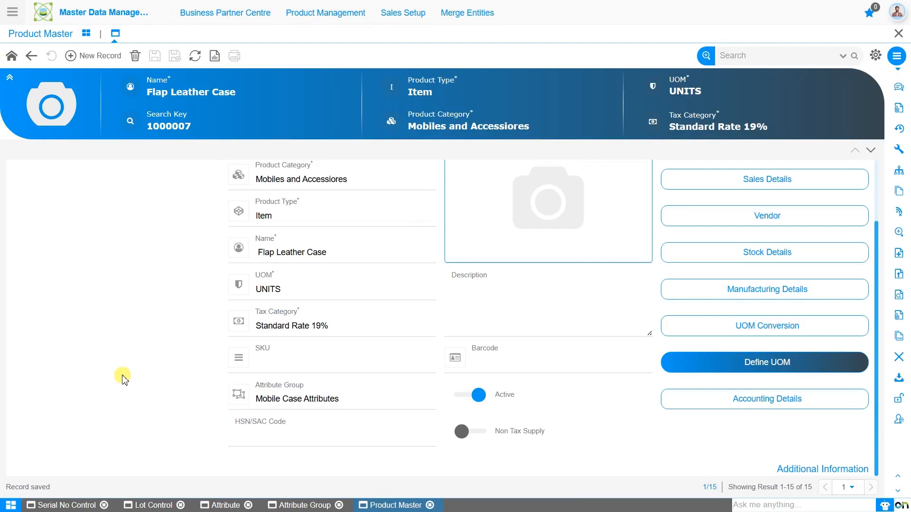
# Search the application for "inventory", open Inventory Count and start a new record
pyautogui.click(15, 21)
pyautogui.write('inventory')
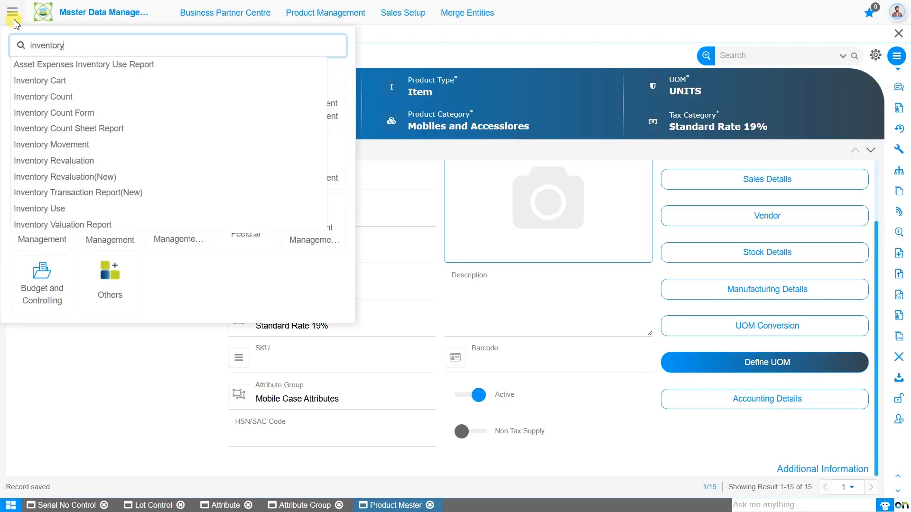
pyautogui.click(52, 98)
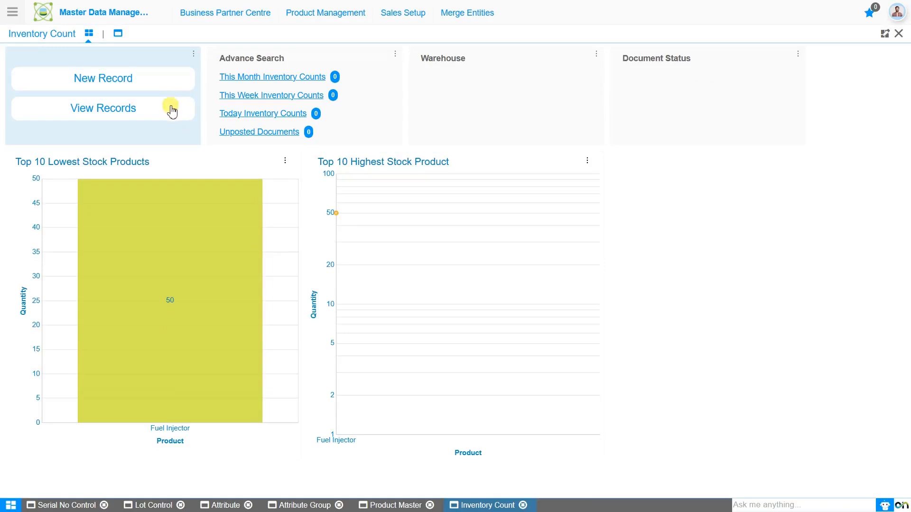
pyautogui.click(140, 84)
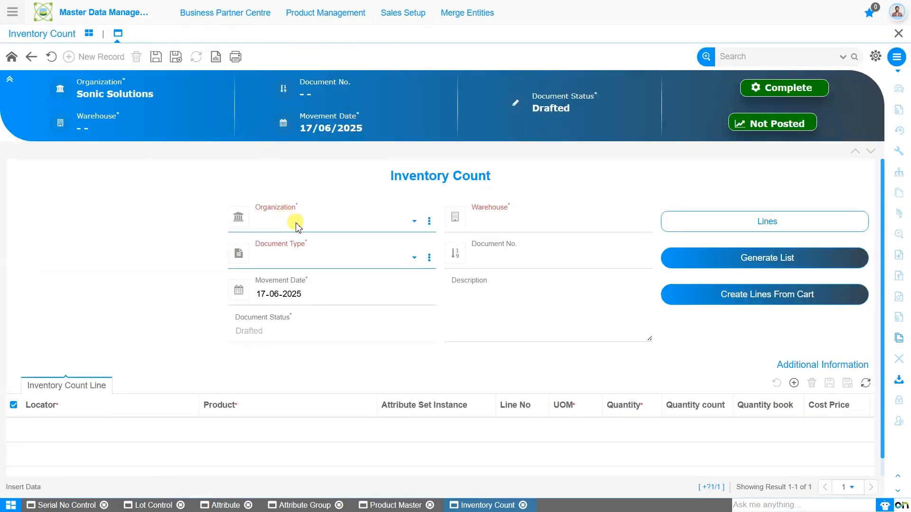
# Set the count's organization to Sonic Ventures, warehouse to Sonic Ventures Warehouse, document type to Physical Inventory and movement date to 01-01-2025, and save
pyautogui.click(294, 225)
pyautogui.click(295, 237)
pyautogui.click(528, 229)
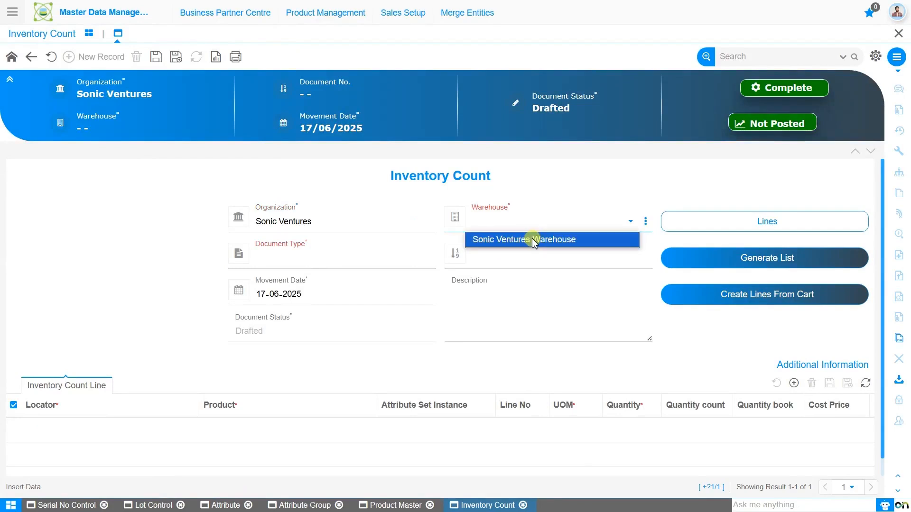
pyautogui.click(531, 238)
pyautogui.click(361, 268)
pyautogui.click(362, 274)
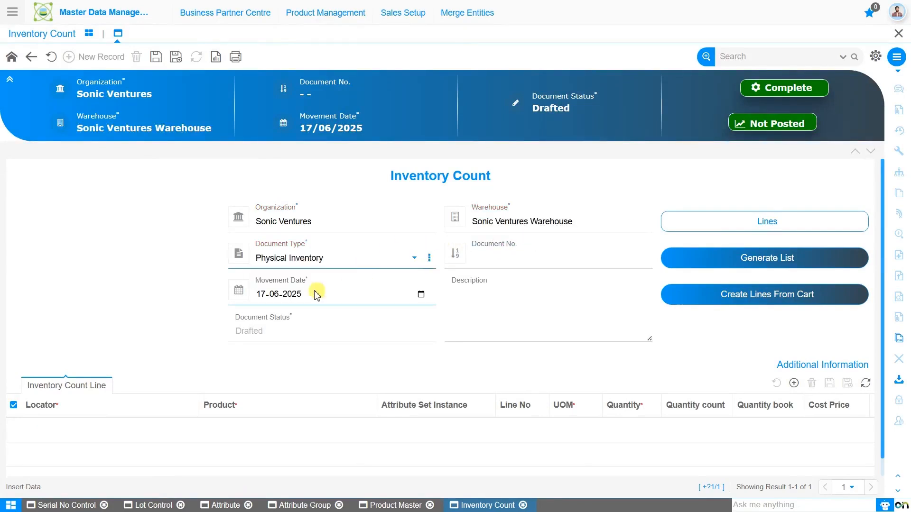
pyautogui.click(261, 295)
pyautogui.write('0101')
pyautogui.click(159, 64)
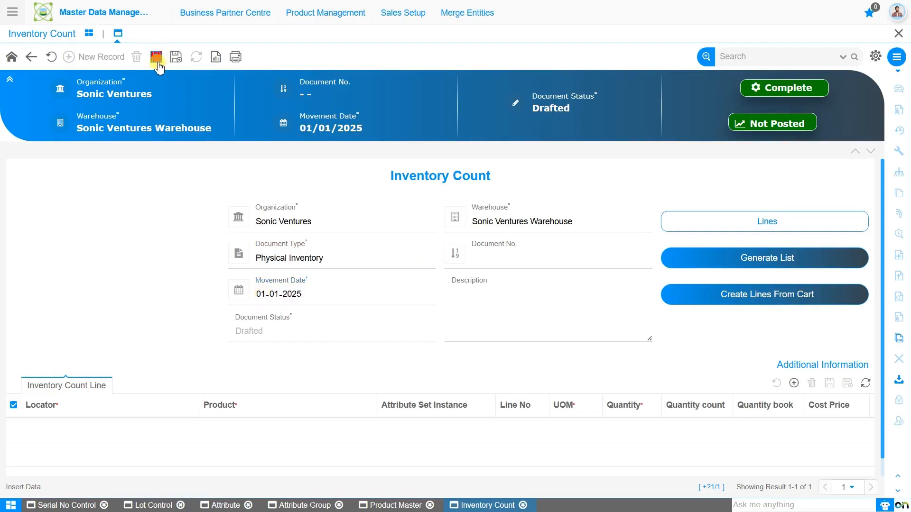
# Start a new inventory count line with the Sonic Ventures Warehouse locator and Flap Leather Case as the product
pyautogui.click(764, 231)
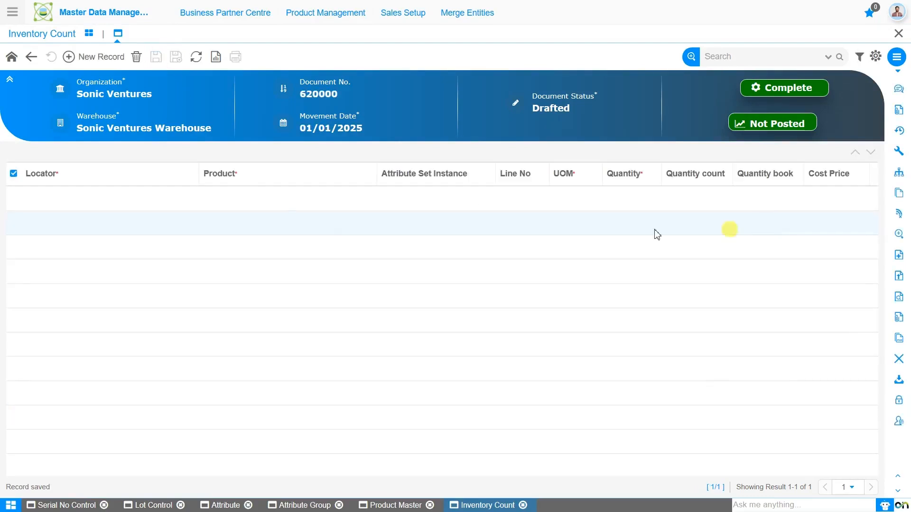
pyautogui.click(84, 58)
pyautogui.click(298, 221)
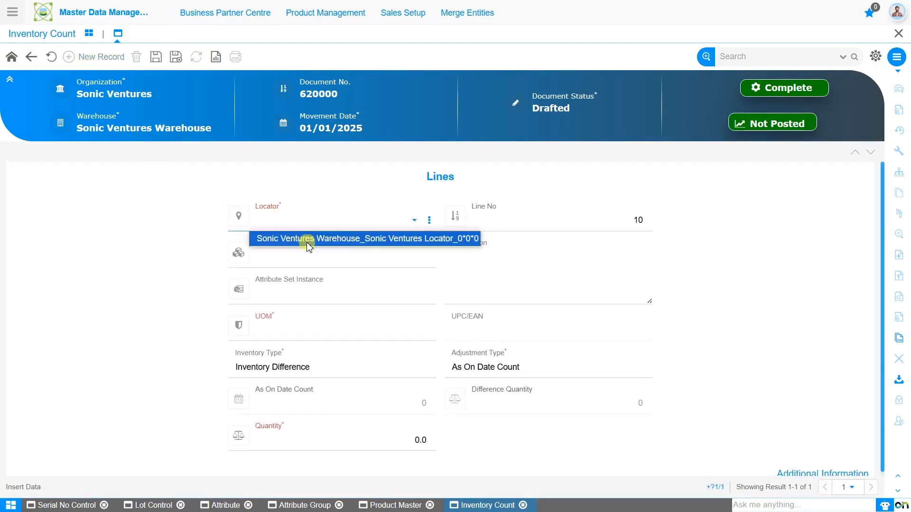
pyautogui.click(308, 239)
pyautogui.click(327, 261)
pyautogui.write('flap')
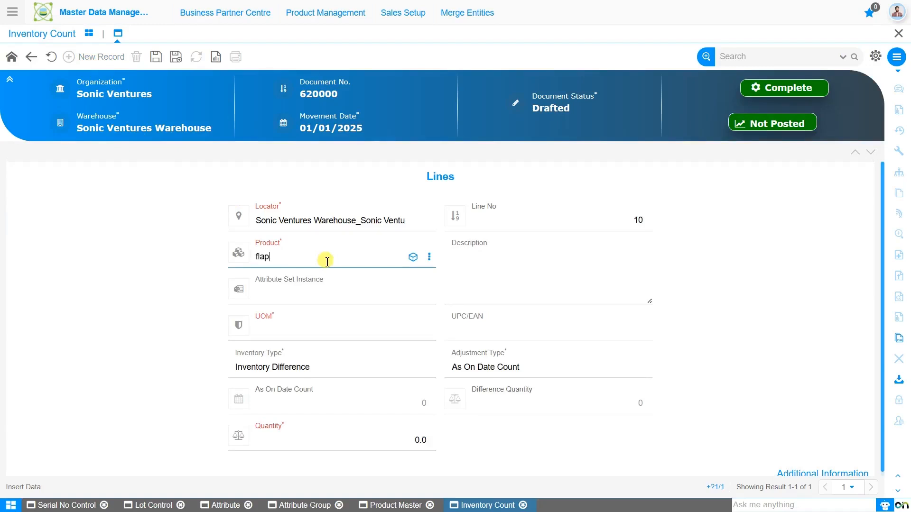
pyautogui.click(339, 277)
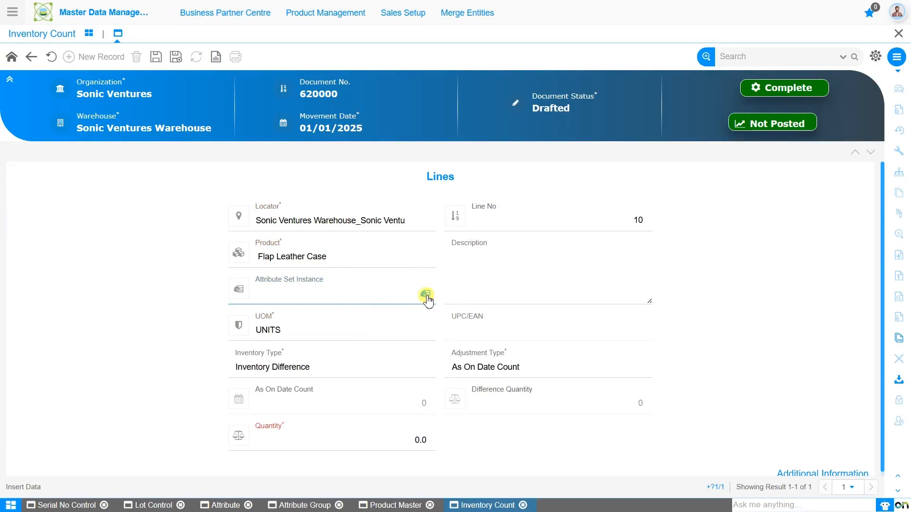
# Open the line's attribute set instance and try to confirm it without filling in any values
pyautogui.click(426, 297)
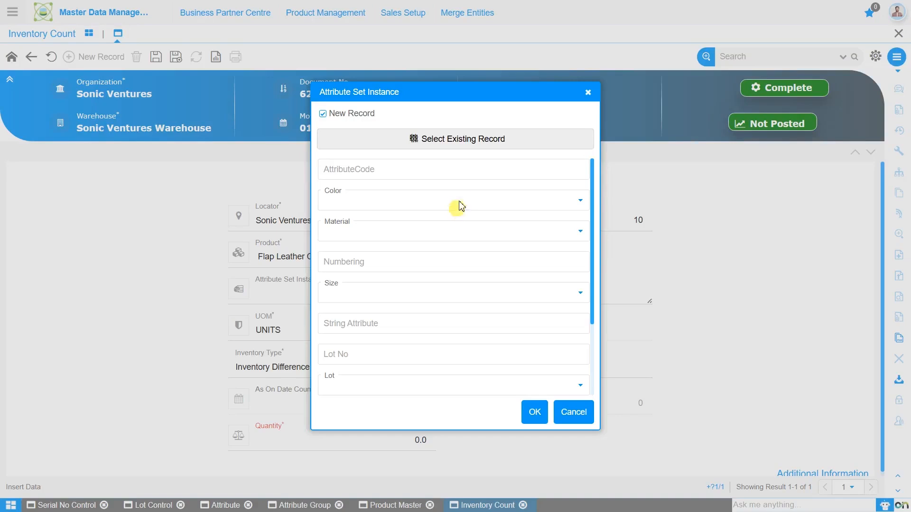
pyautogui.click(534, 412)
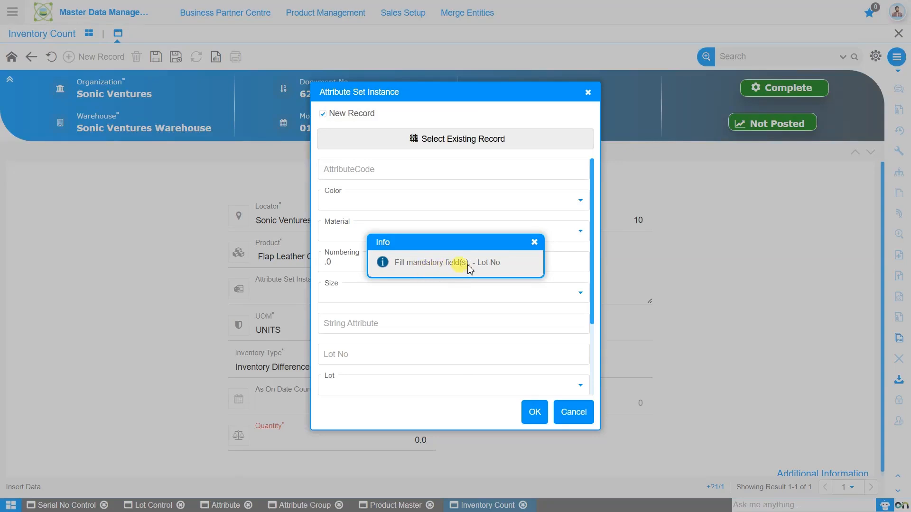
pyautogui.click(534, 242)
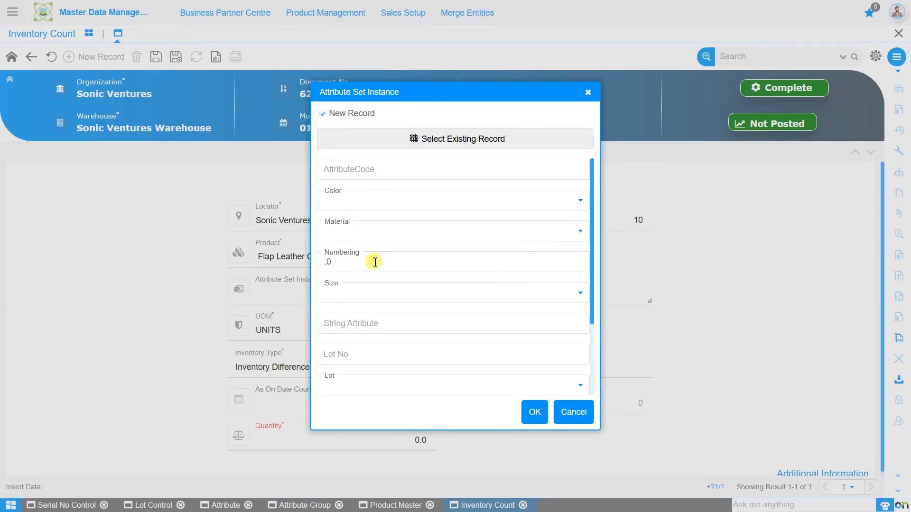
# Check the available lots for the attribute set instance, generate a new lot record, and cancel the dialog
pyautogui.click(395, 385)
pyautogui.scroll(-3, 395, 370)
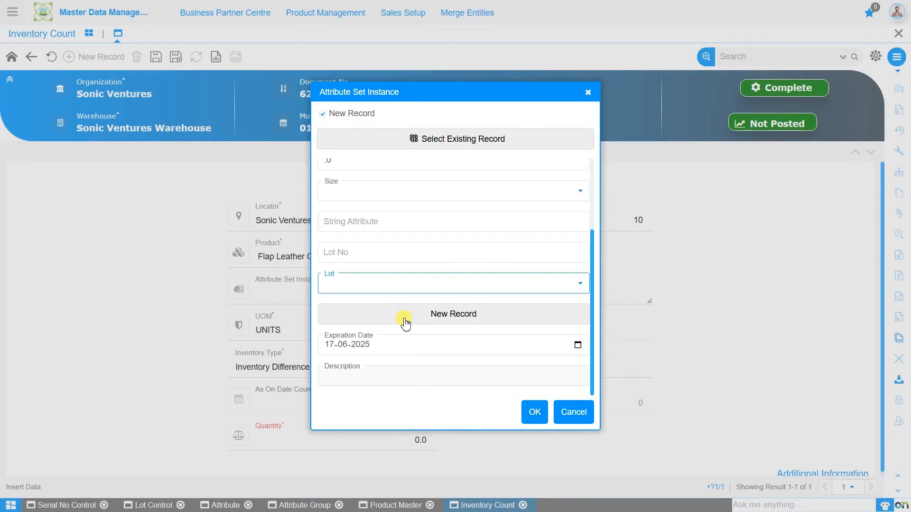
pyautogui.click(405, 322)
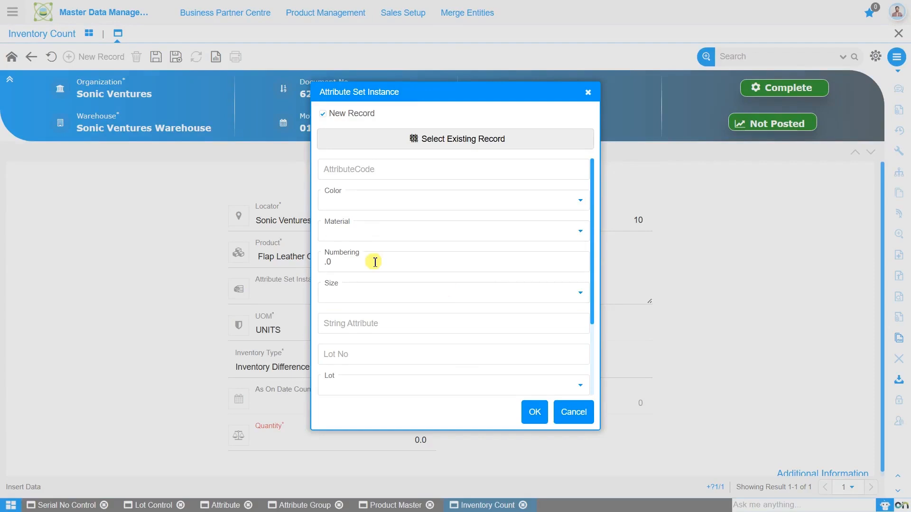
pyautogui.click(382, 324)
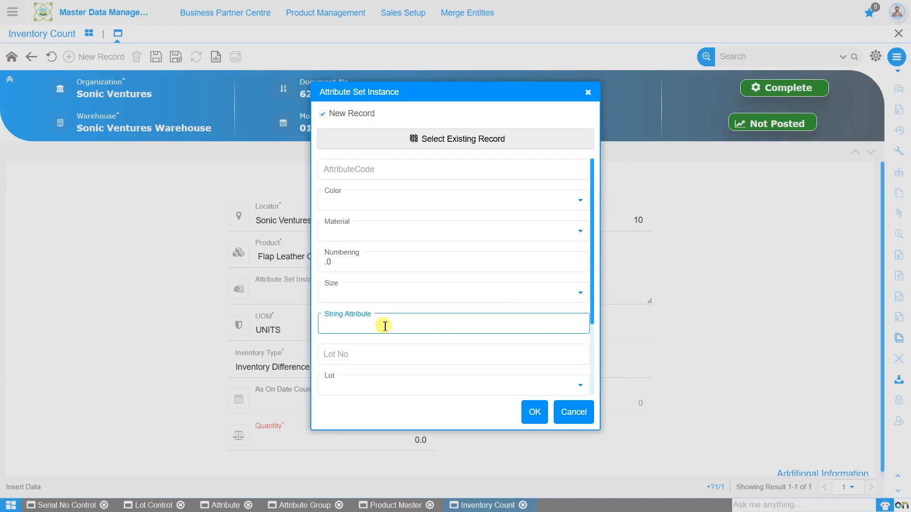
pyautogui.click(411, 388)
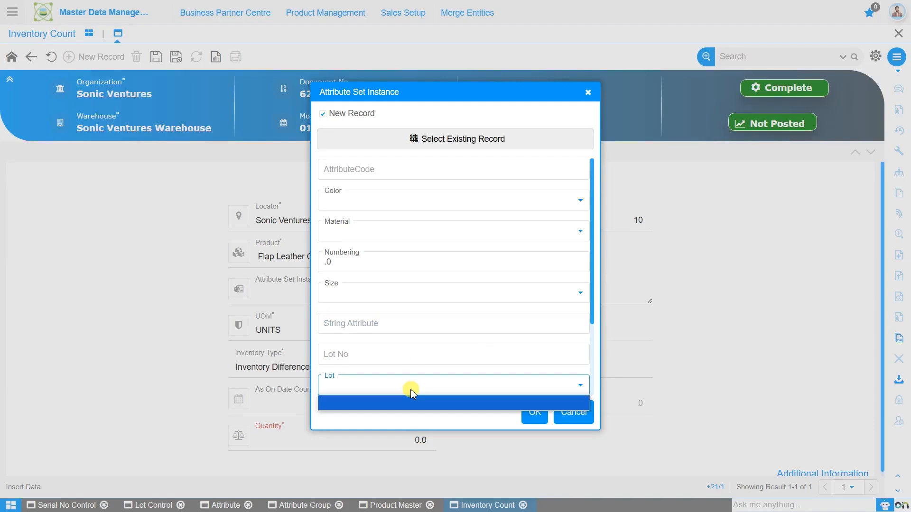
pyautogui.click(411, 391)
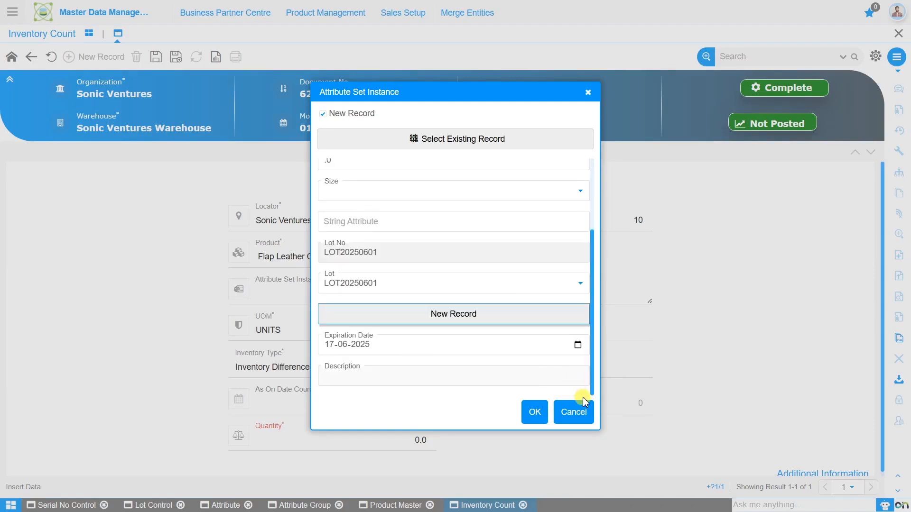
pyautogui.click(579, 411)
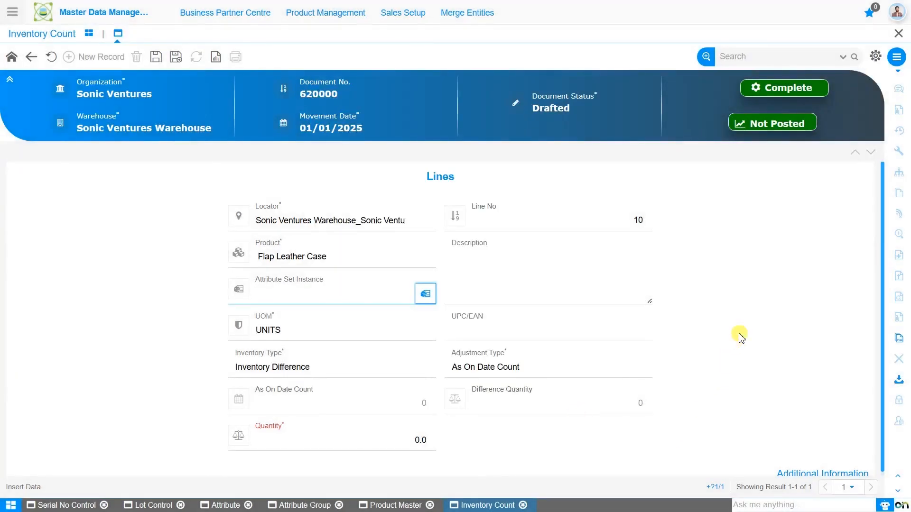
# Open the Flap Leather Case lot record in the Lot window to view its details
pyautogui.click(319, 19)
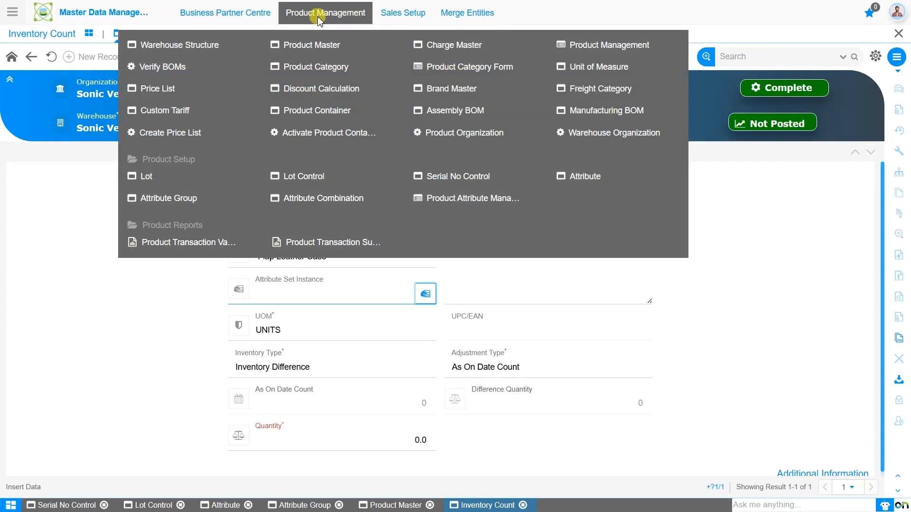
pyautogui.click(146, 178)
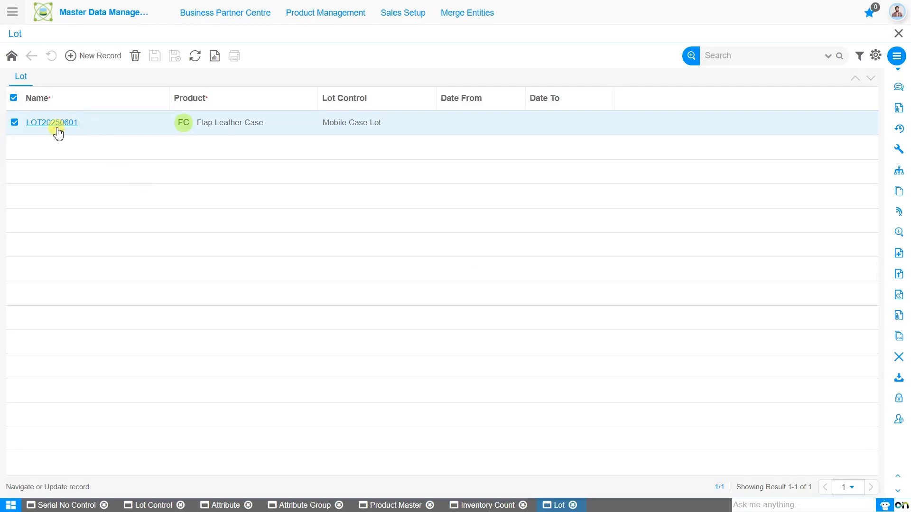
pyautogui.click(56, 125)
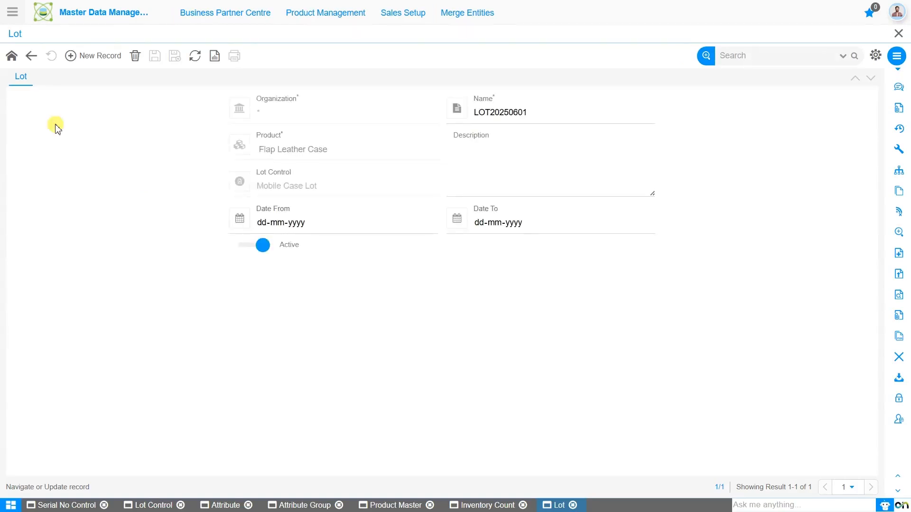